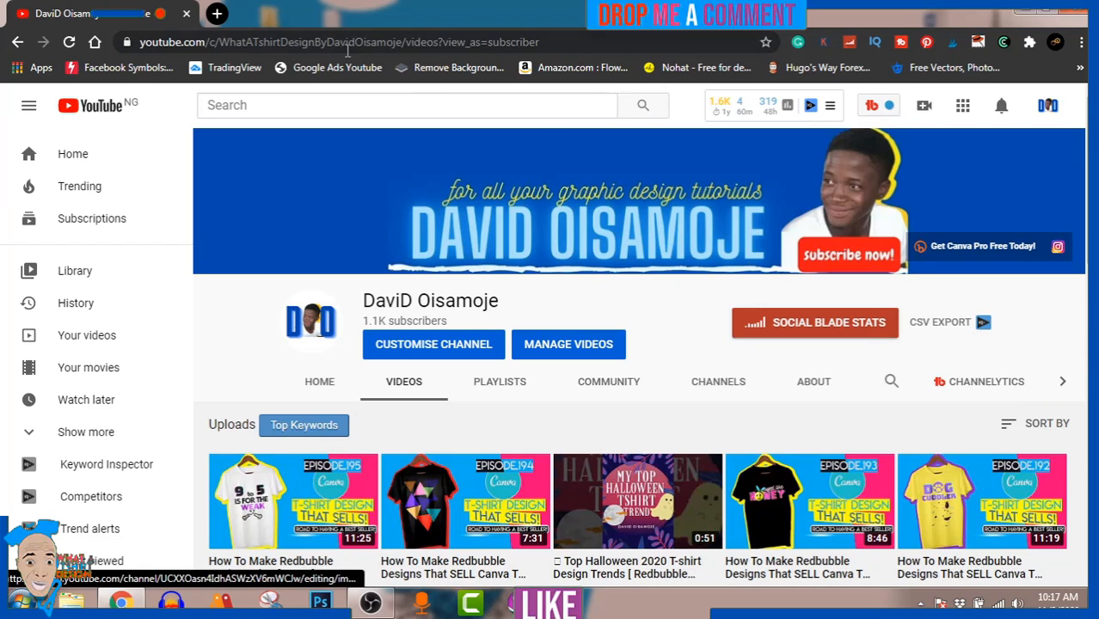
Open Canva in a new browser tab and create a blank custom-size design of 4500 × 5400 px.
left_click(217, 13)
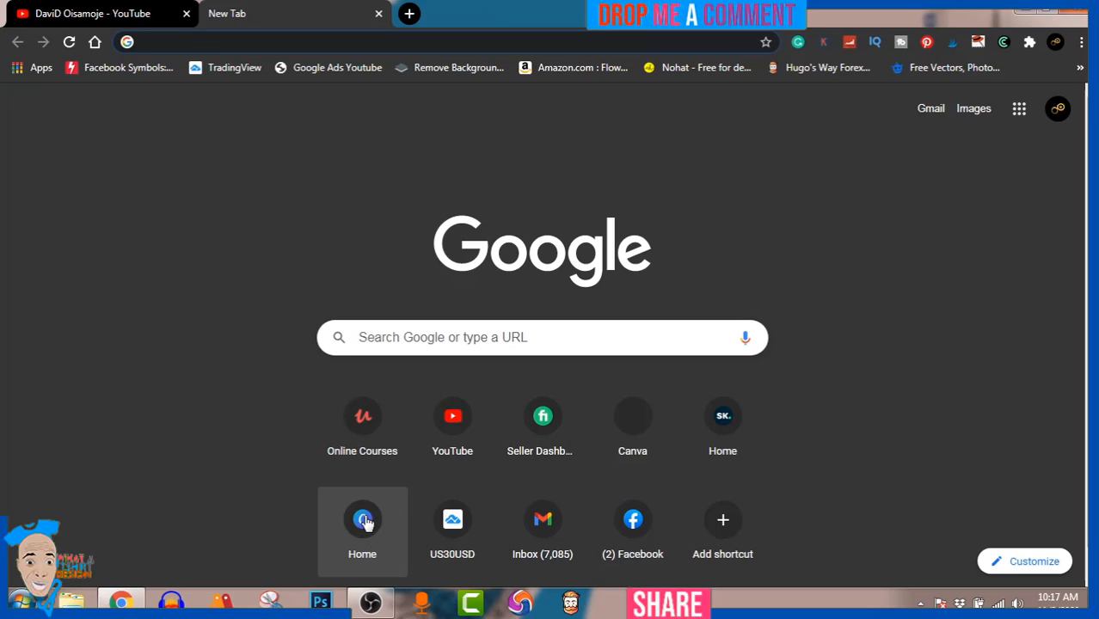
left_click(365, 521)
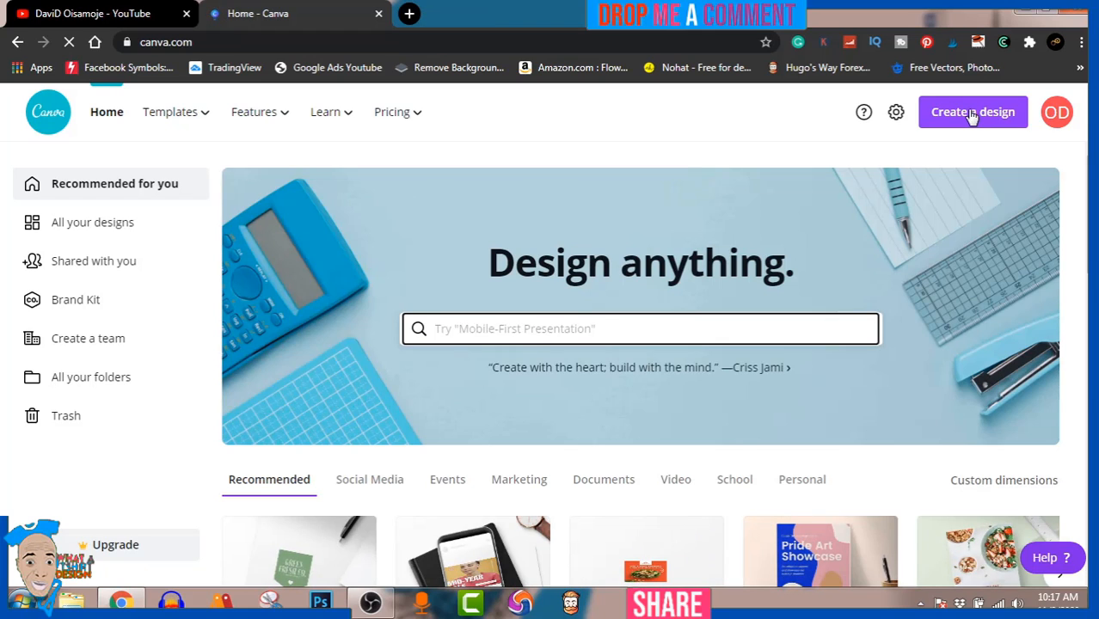
left_click(972, 115)
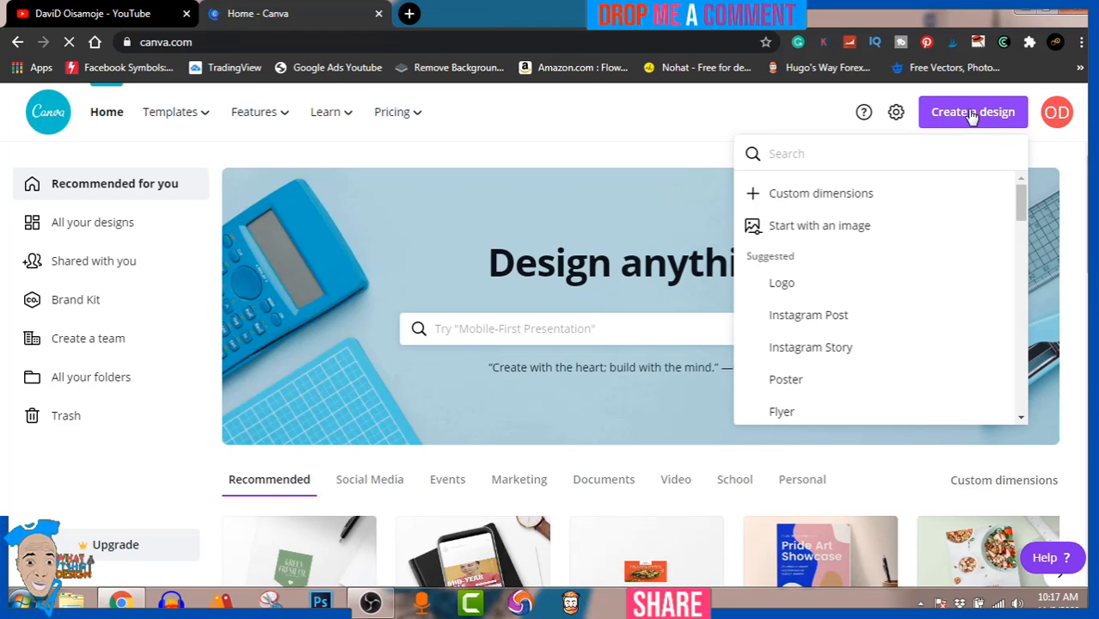
left_click(877, 200)
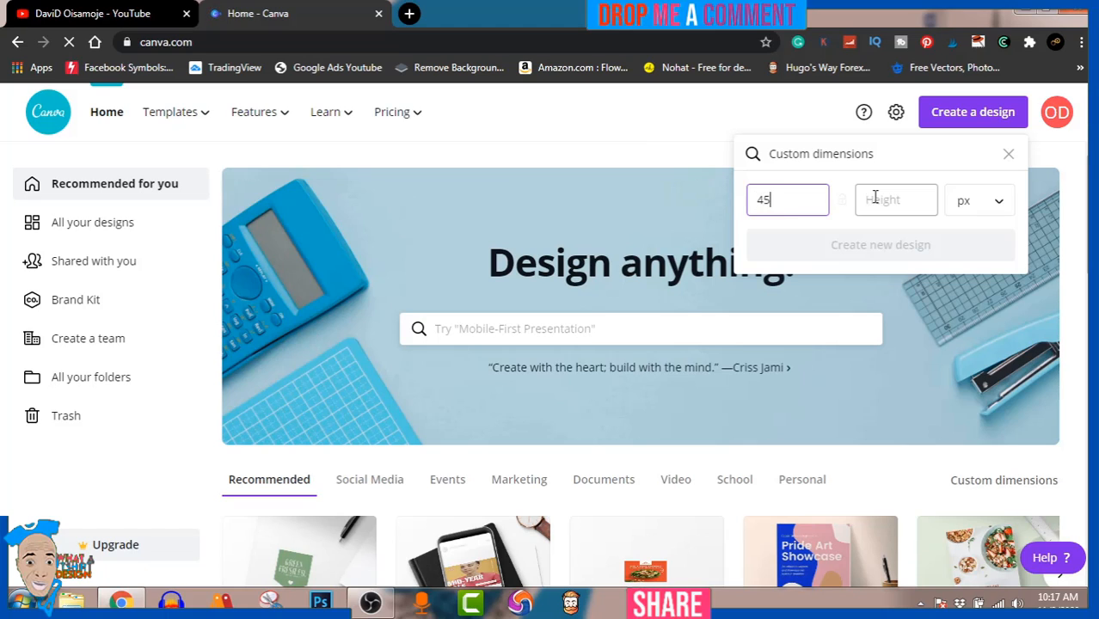
type("4500")
left_click(894, 201)
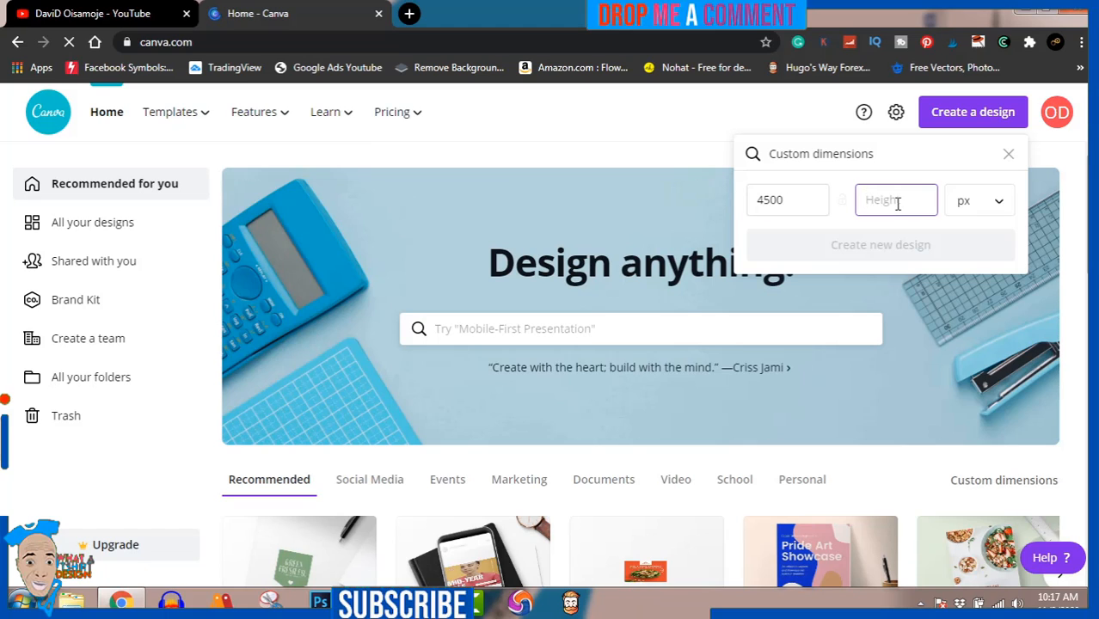
type("5400")
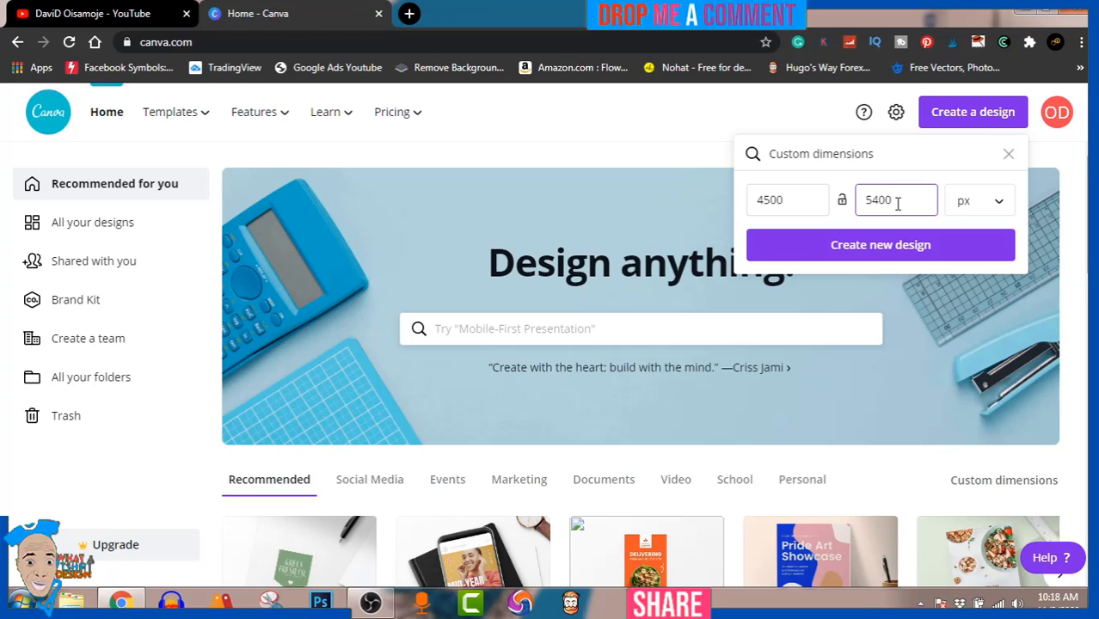
left_click(900, 251)
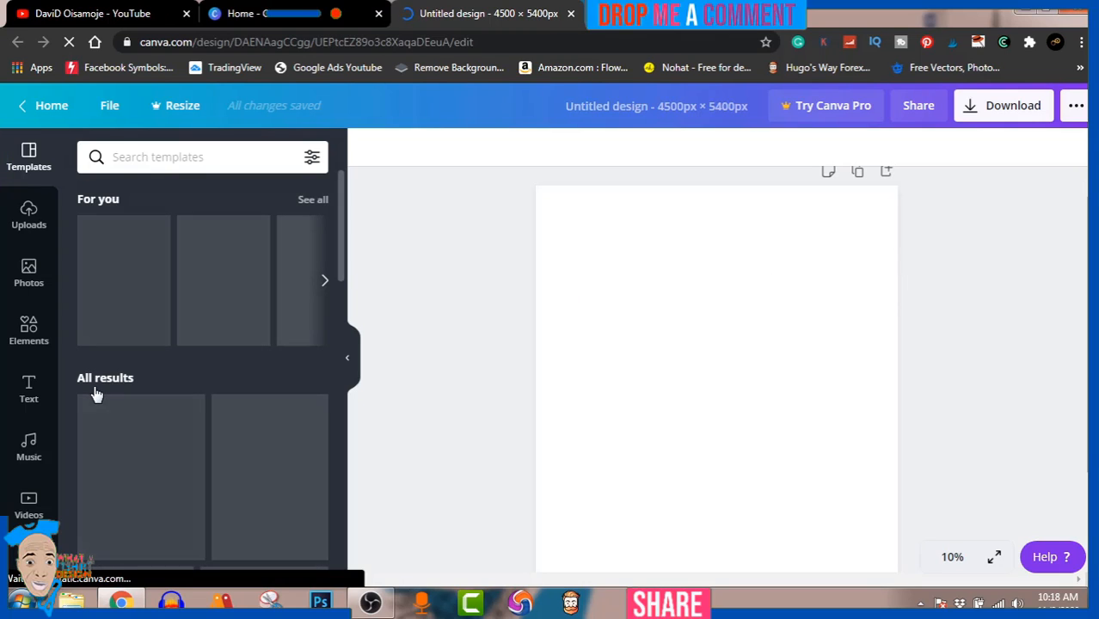
Search the design elements for "step".
left_click(30, 337)
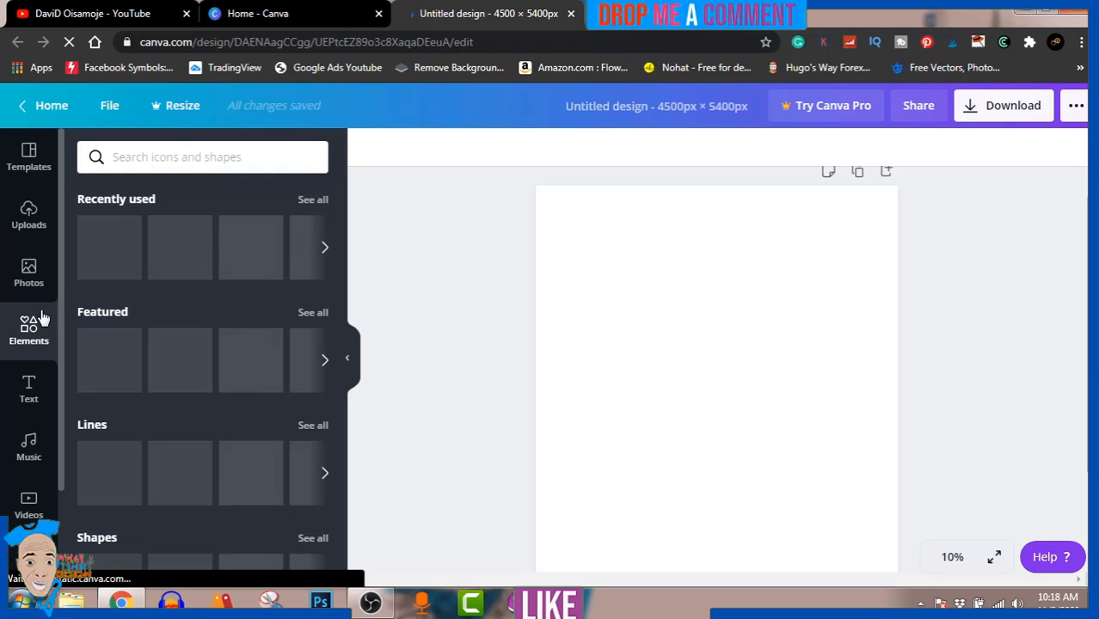
left_click(175, 156)
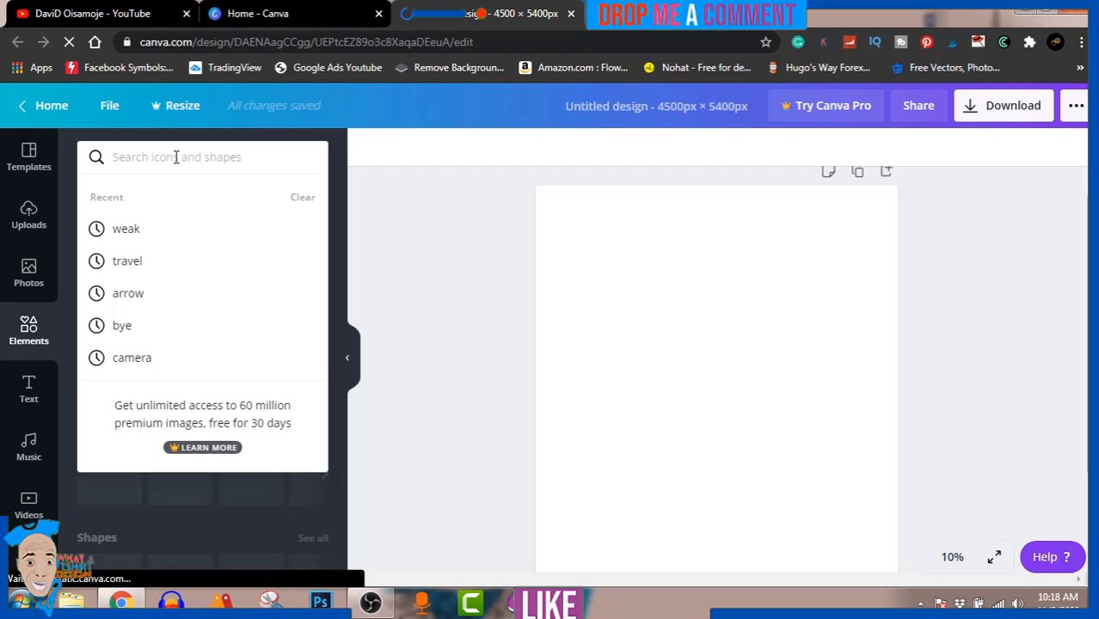
type("step")
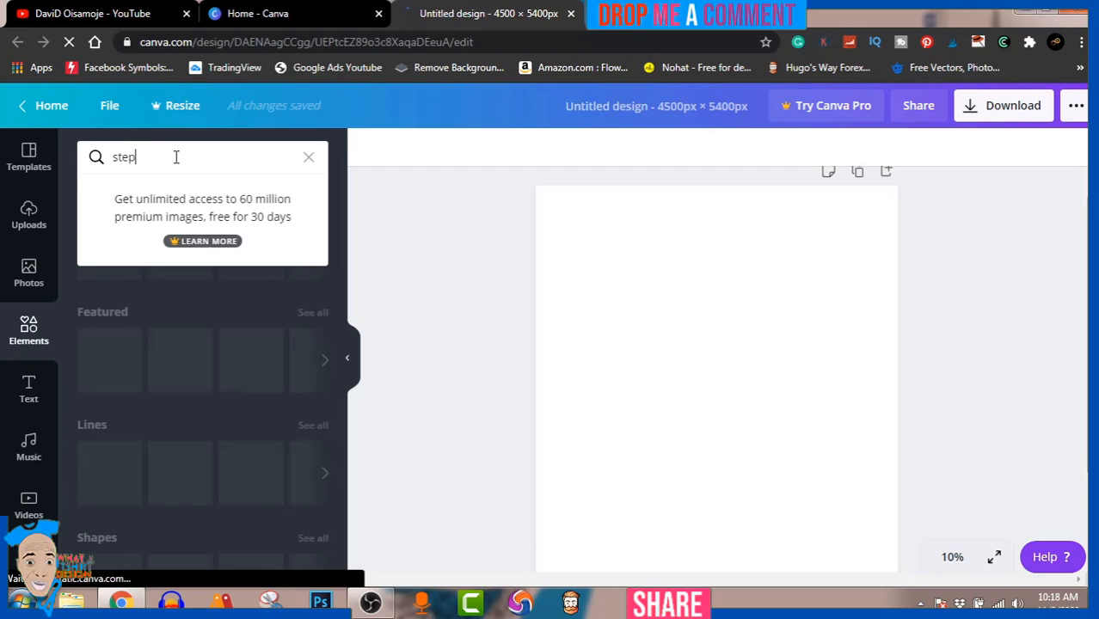
key("Return")
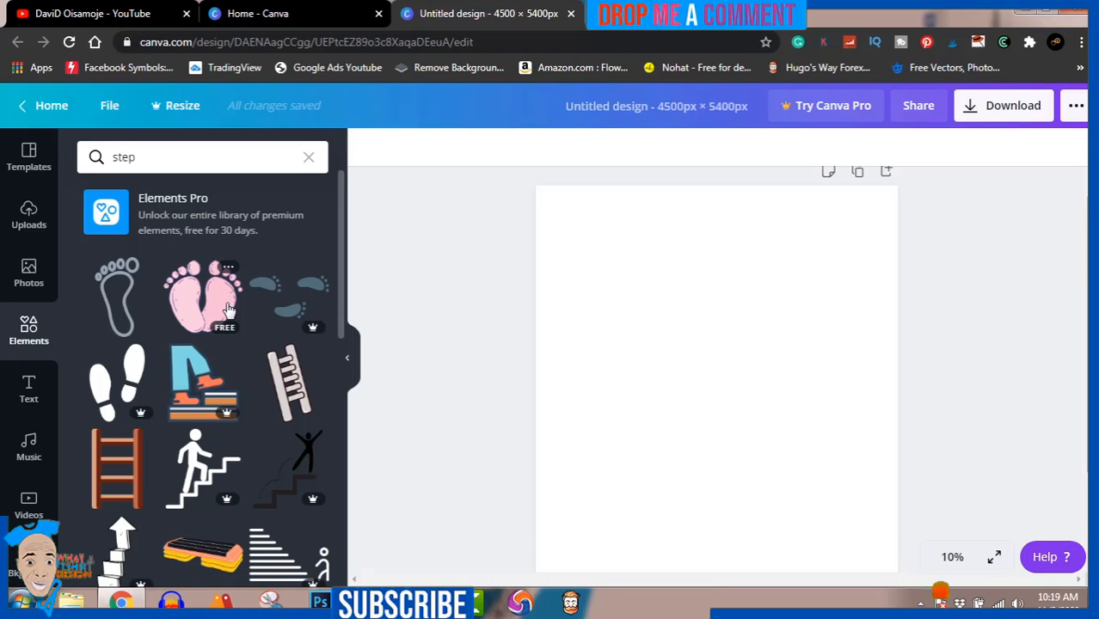
Find the green upward arrow built from stacked blocks among the results and add it to the page.
scroll(229, 309, "down", 1)
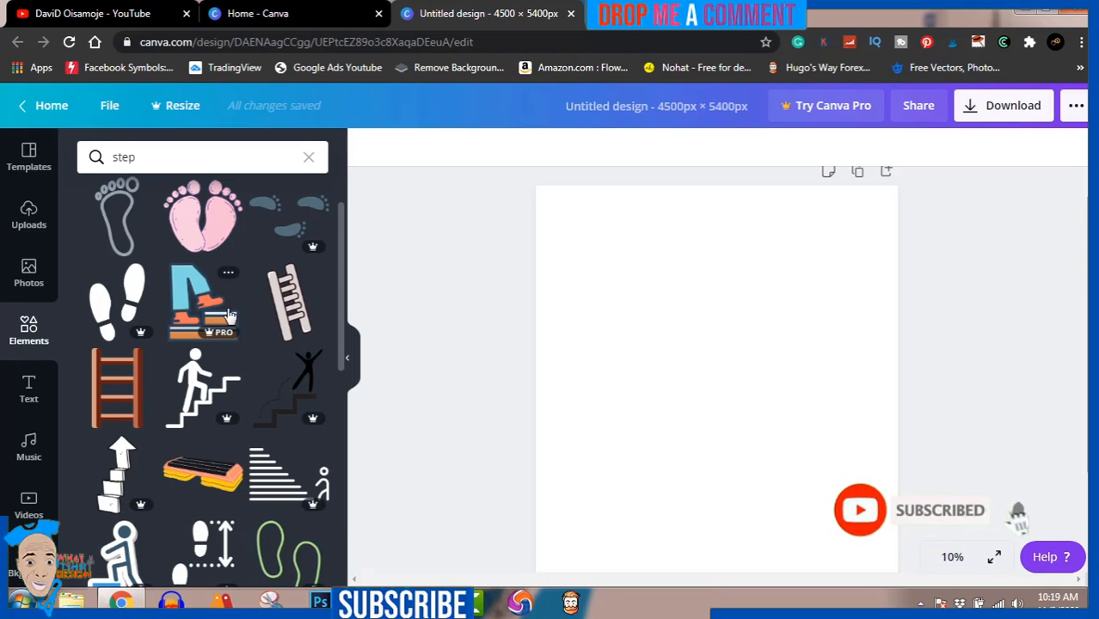
scroll(229, 315, "down", 1)
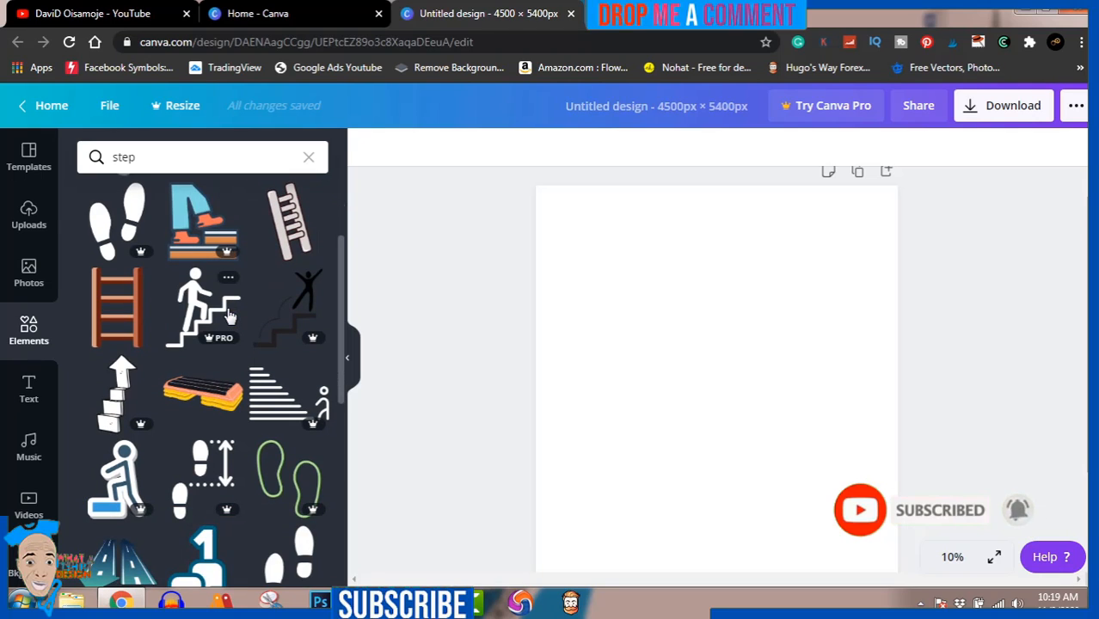
scroll(229, 315, "down", 2)
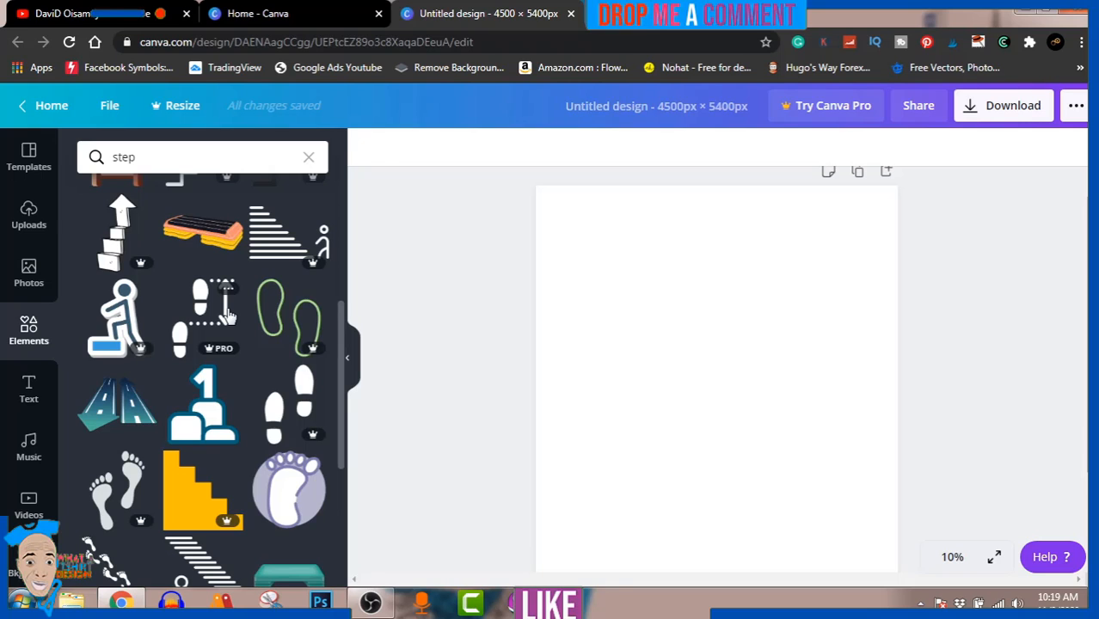
scroll(228, 315, "down", 2)
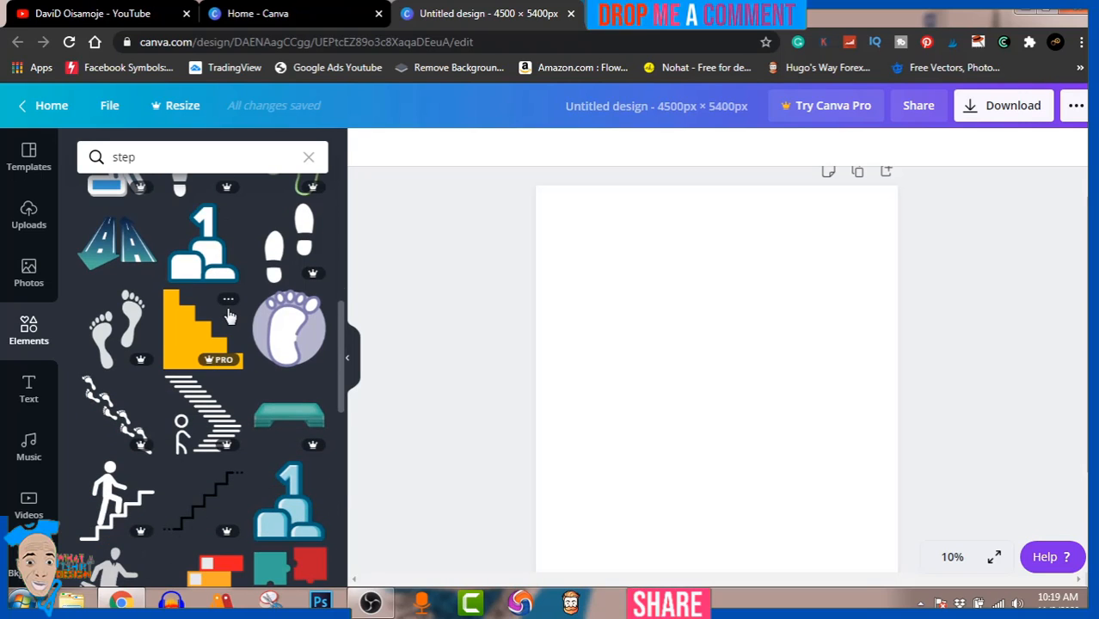
scroll(229, 317, "down", 2)
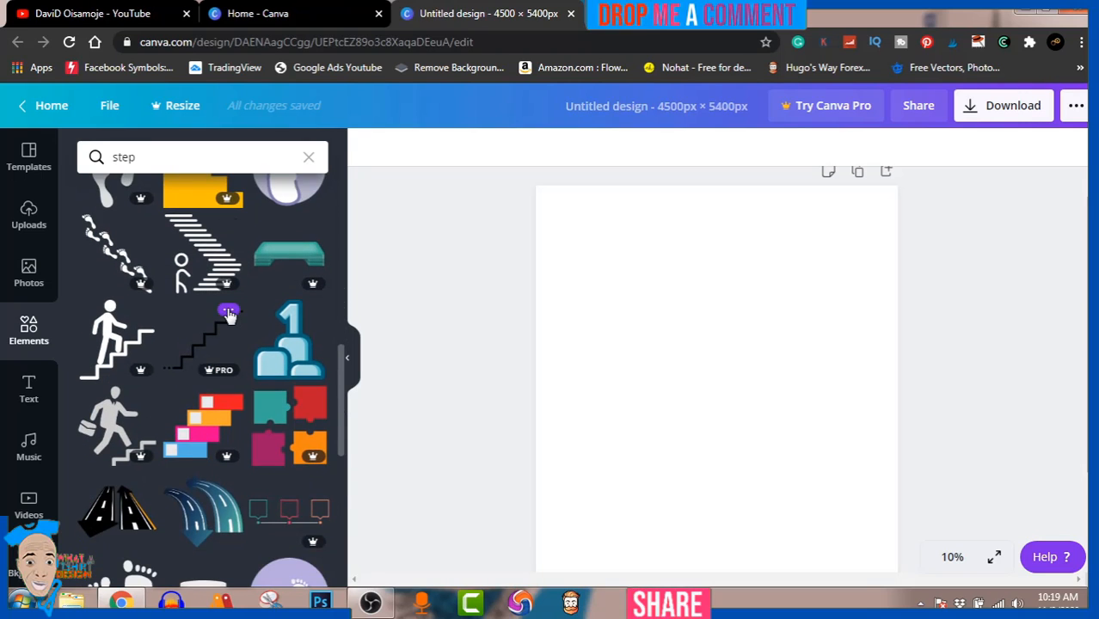
scroll(228, 315, "down", 2)
scroll(229, 314, "down", 2)
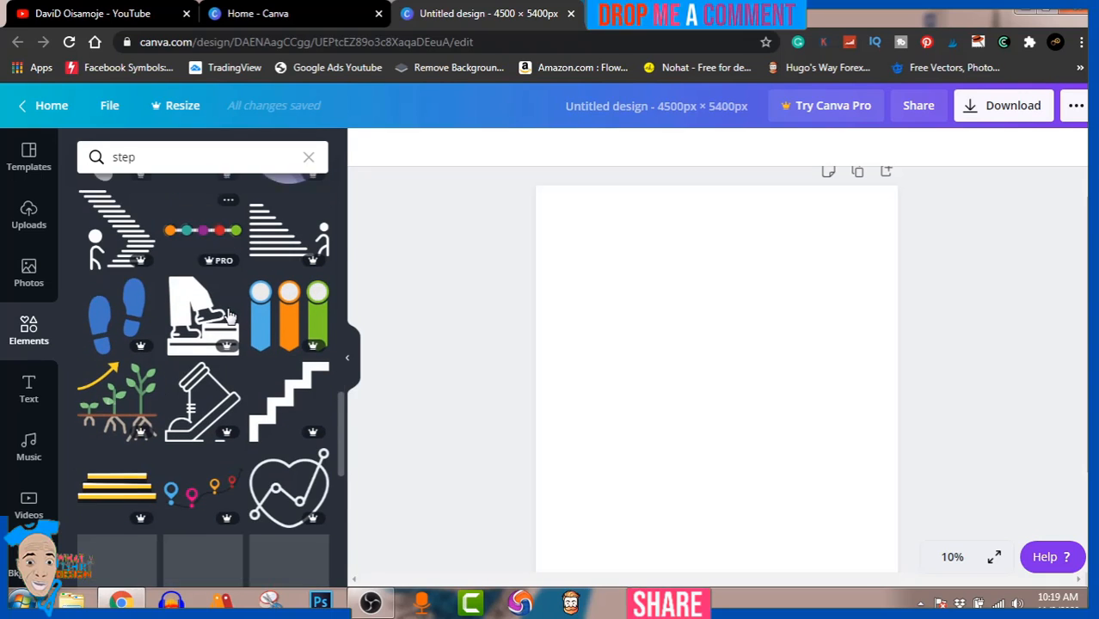
scroll(229, 316, "down", 5)
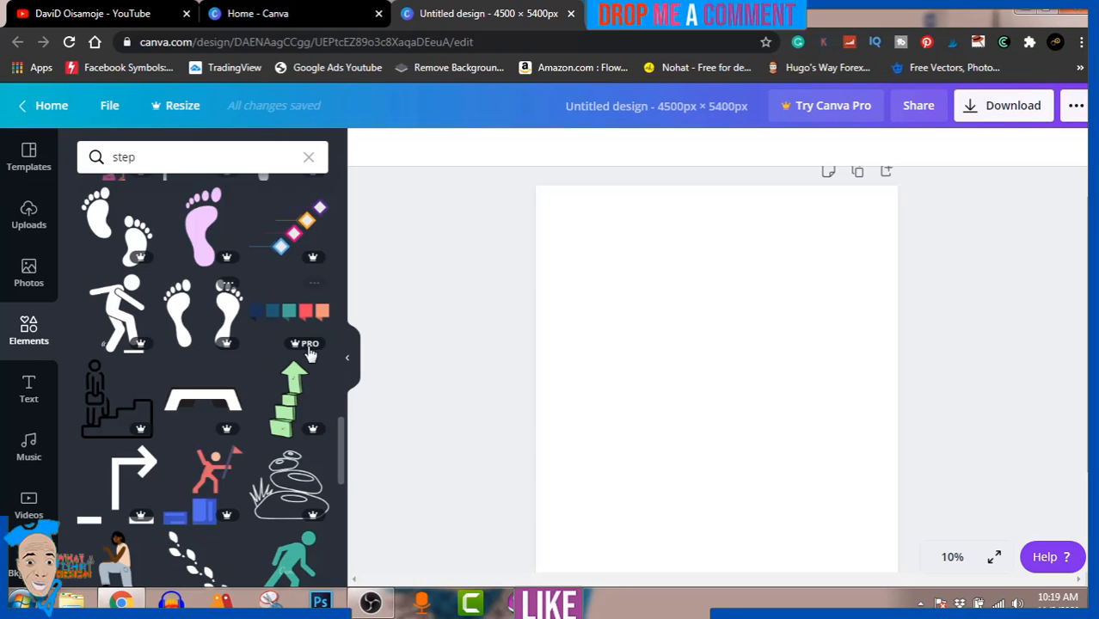
left_click(293, 399)
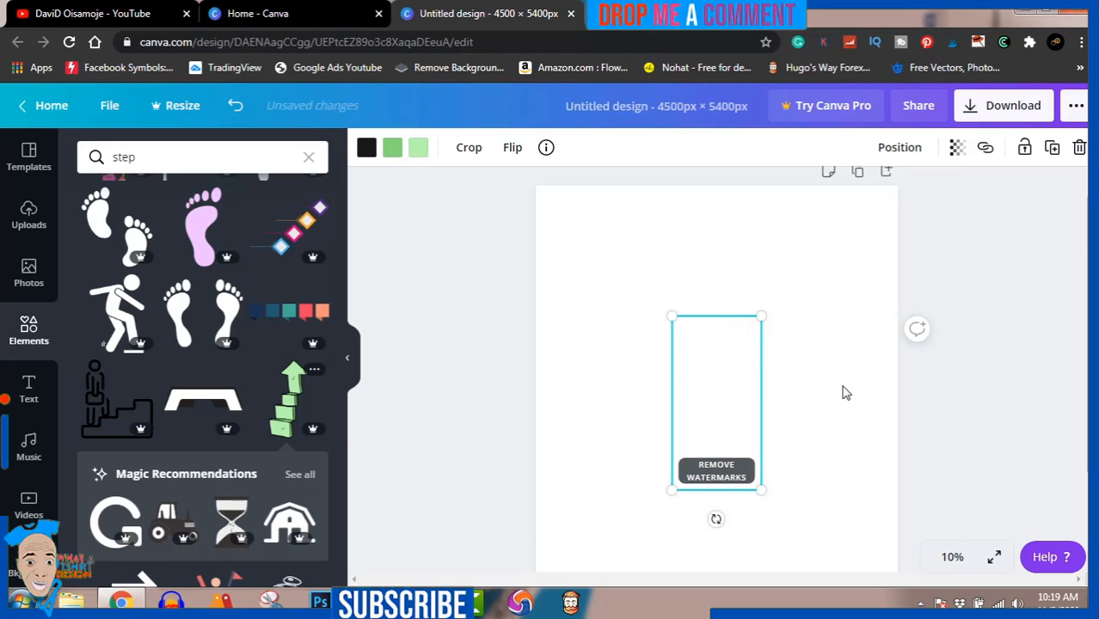
left_click(969, 391)
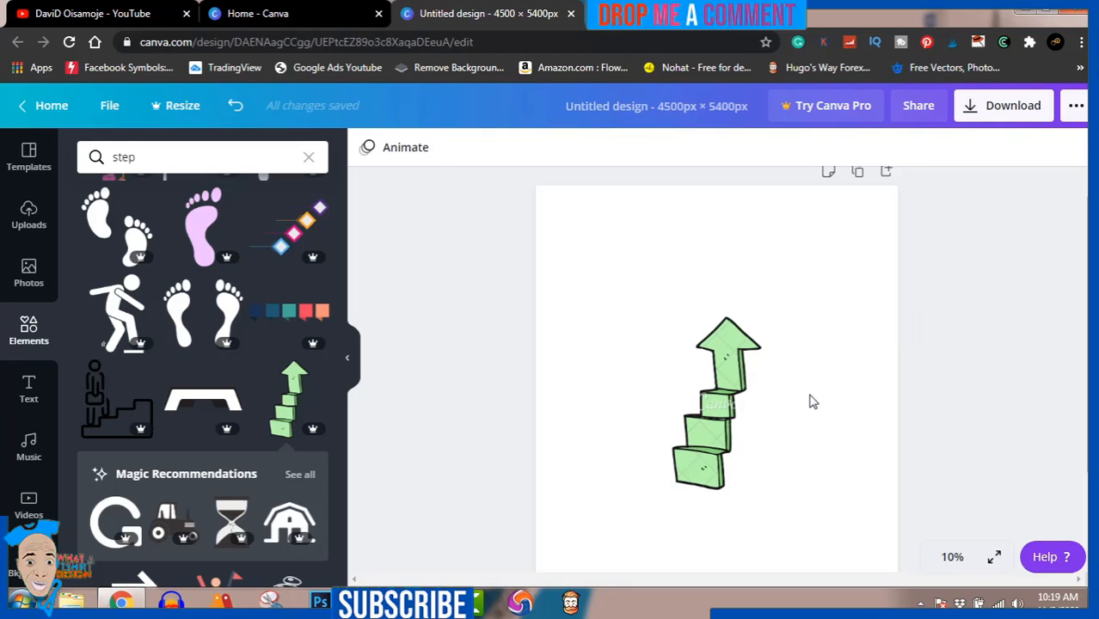
Enlarge the green arrow graphic slightly and move it so it sits horizontally centred on the page.
left_click(739, 370)
left_click_drag(739, 370, 735, 372)
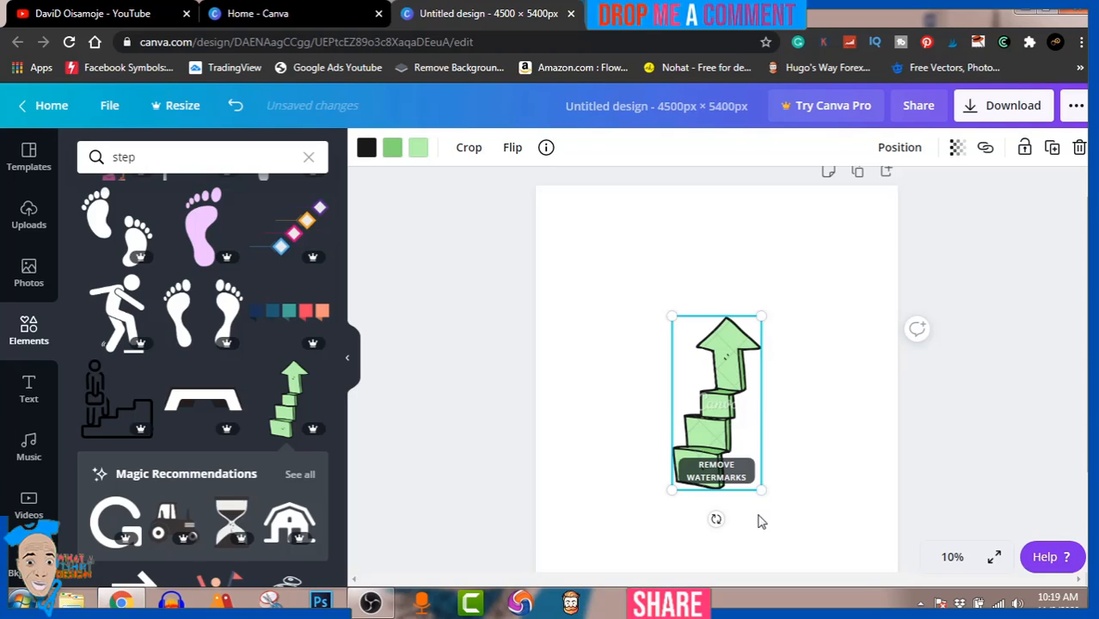
left_click_drag(776, 497, 799, 513)
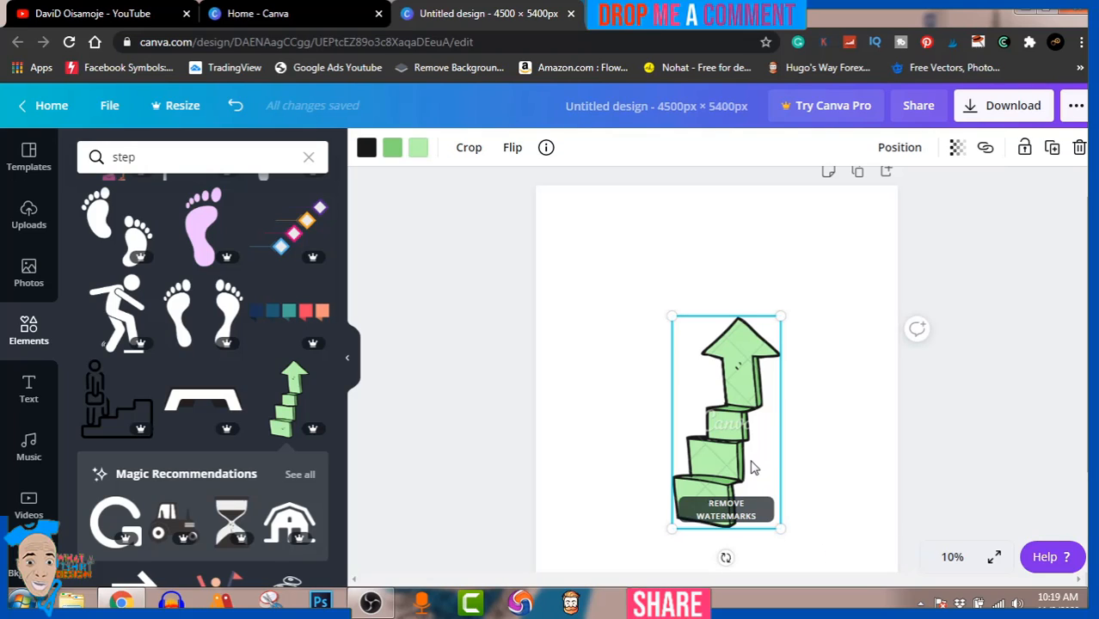
left_click_drag(753, 467, 756, 447)
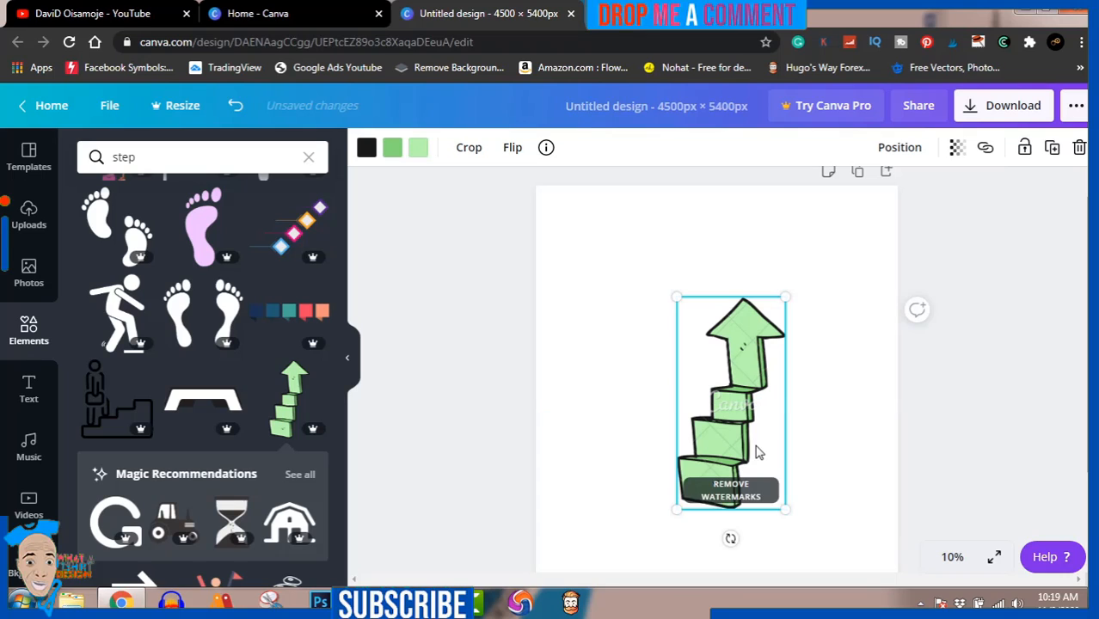
left_click(952, 377)
left_click_drag(753, 401, 738, 390)
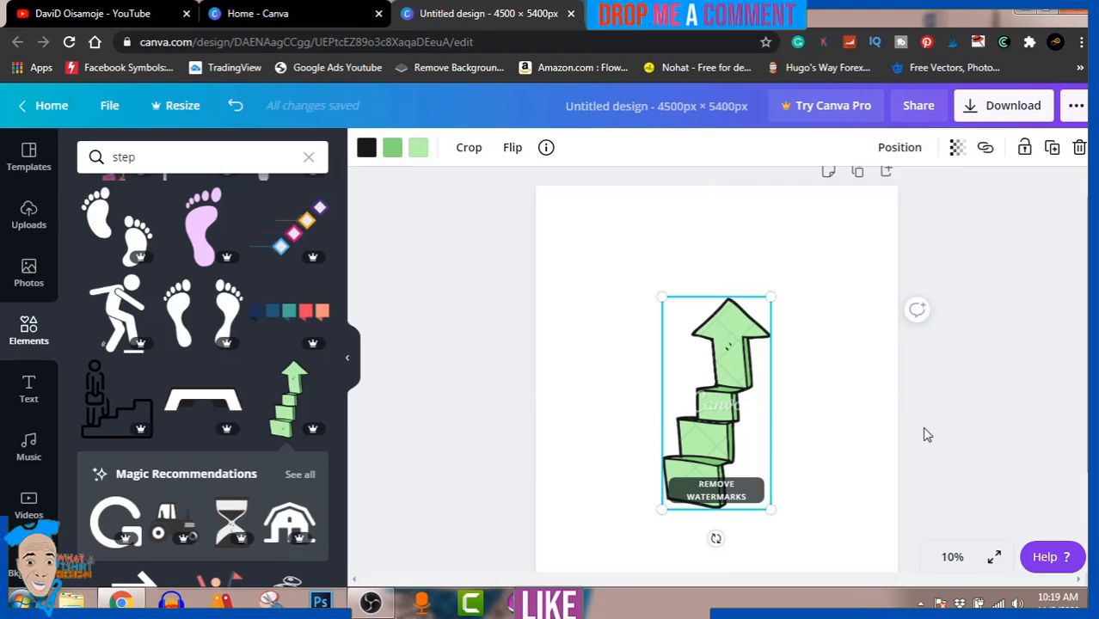
left_click(1020, 399)
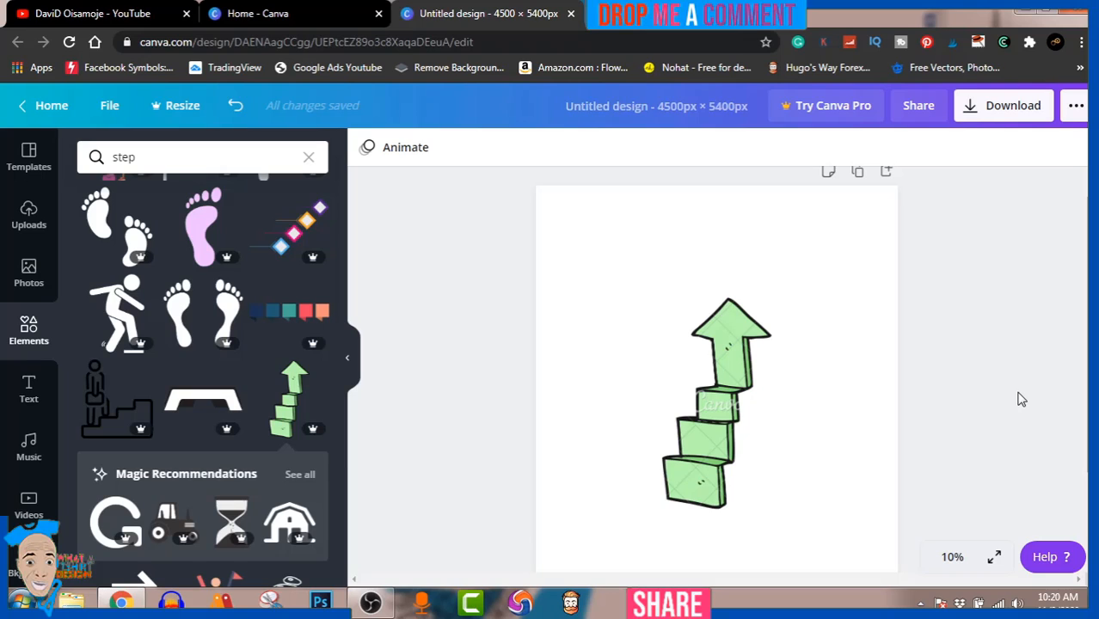
Add the recently used yellow HUGE SALE text combination, enlarge it to about twice its size and centre it over the arrow.
left_click(28, 389)
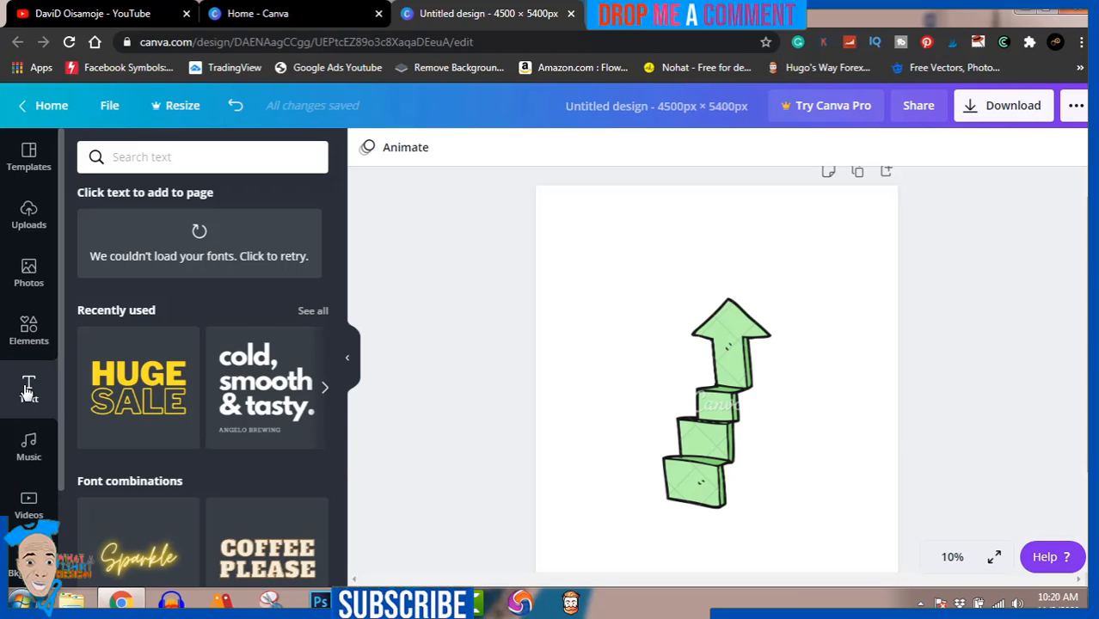
left_click(148, 381)
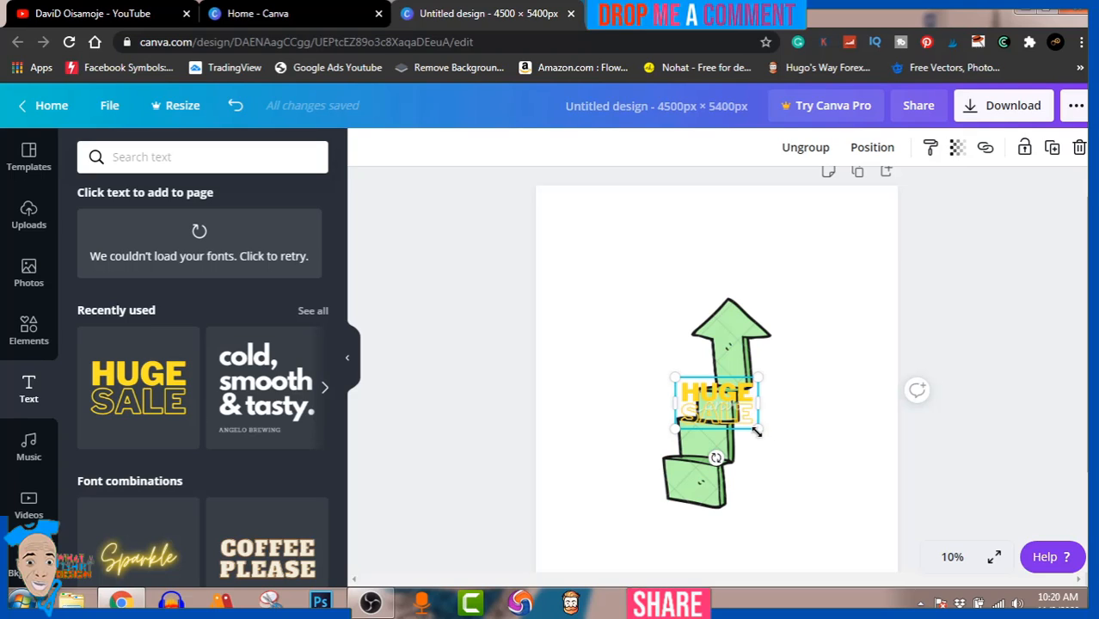
left_click_drag(758, 432, 847, 483)
left_click_drag(784, 404, 738, 393)
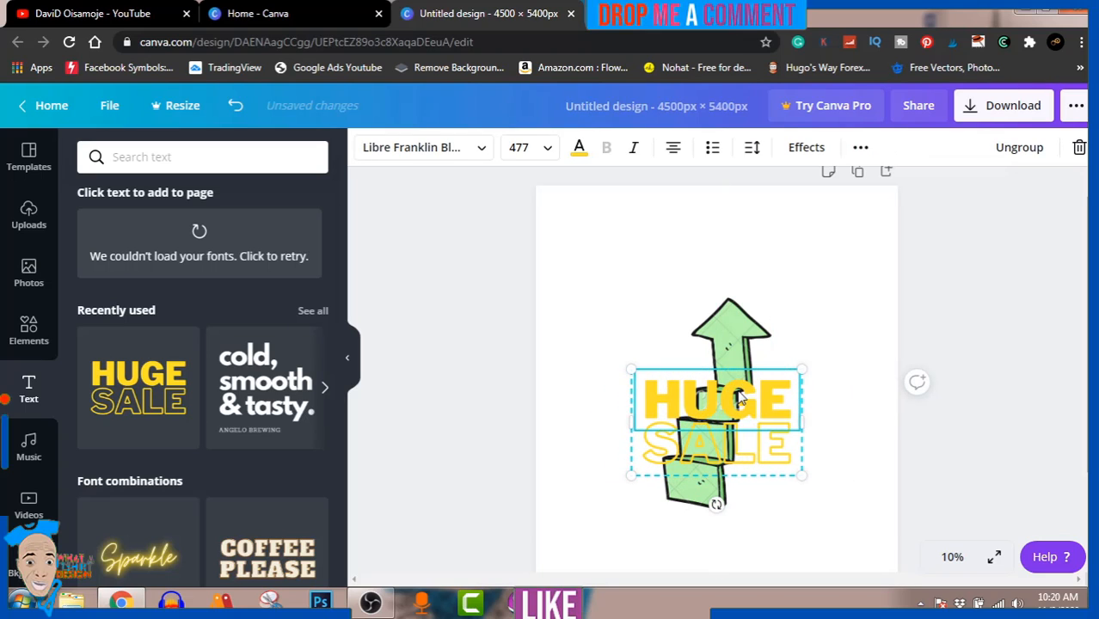
Replace the word HUGE with "AWAYS" and widen its text box so the word fits on one line.
double_click(735, 402)
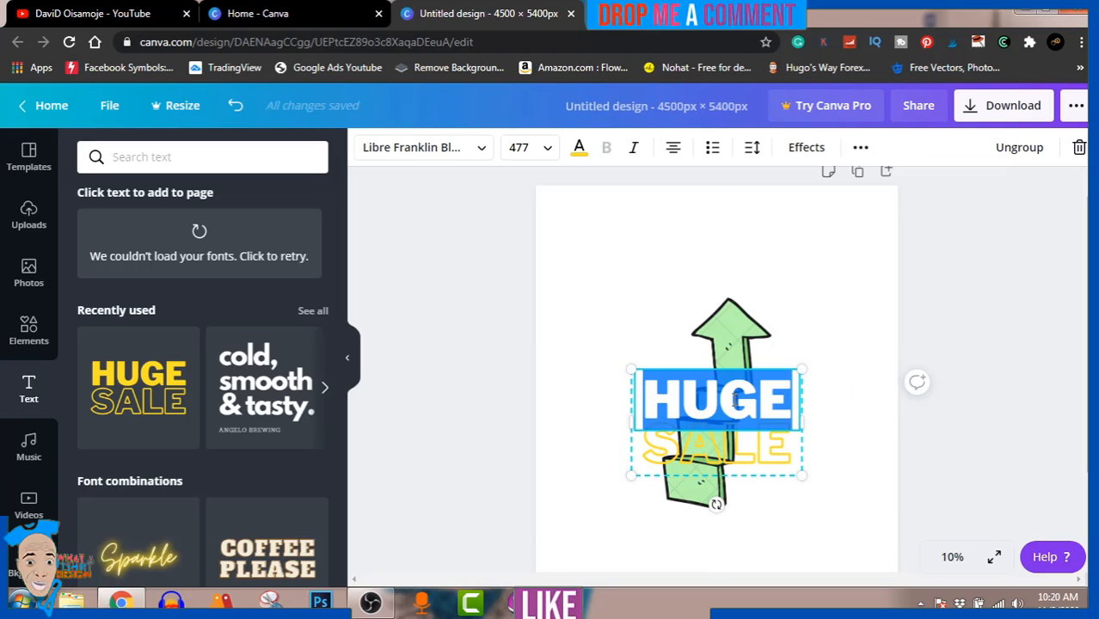
type("AW")
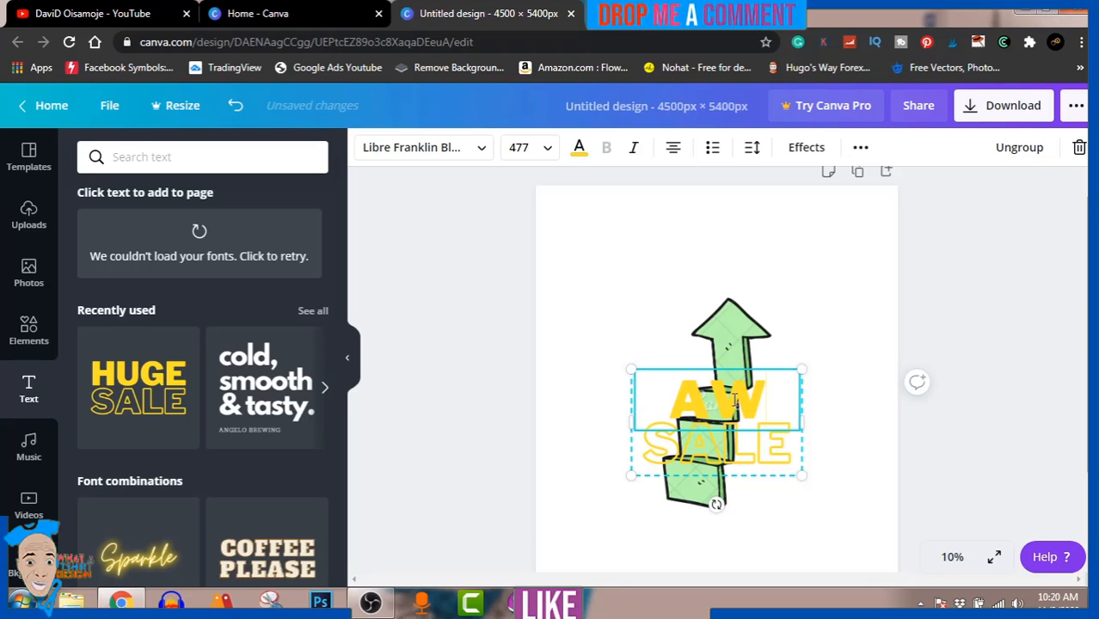
type("A SY")
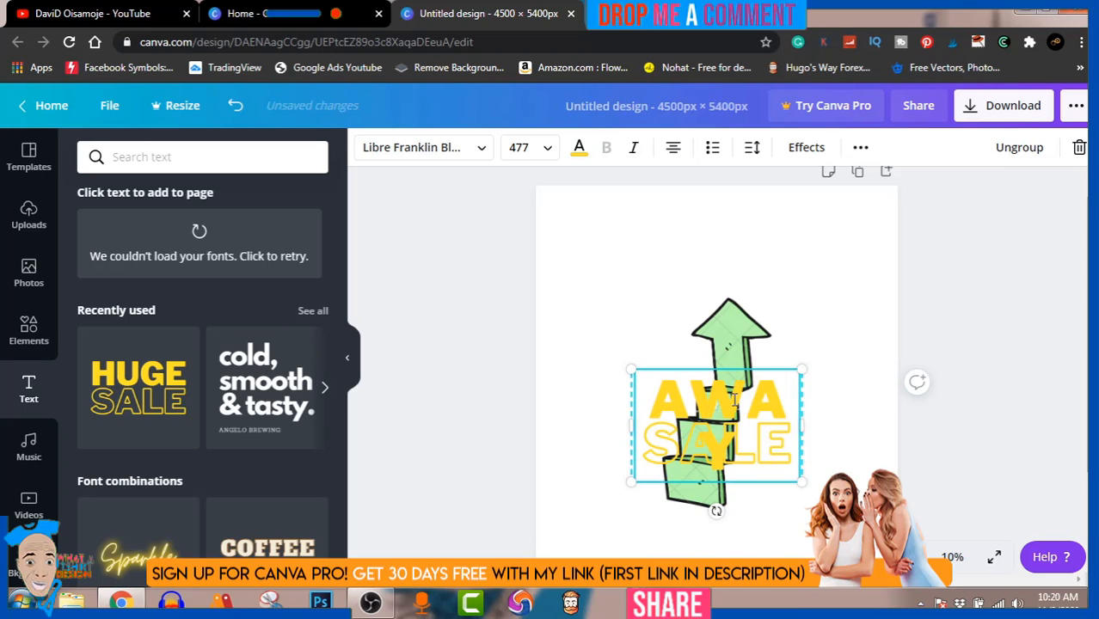
type("S")
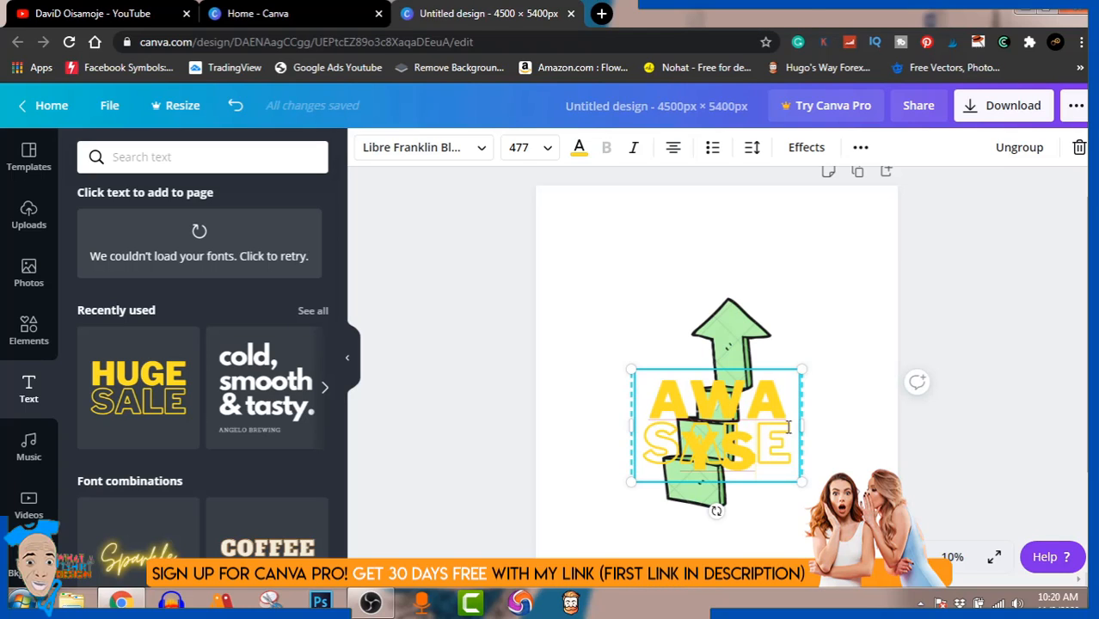
left_click_drag(804, 424, 862, 422)
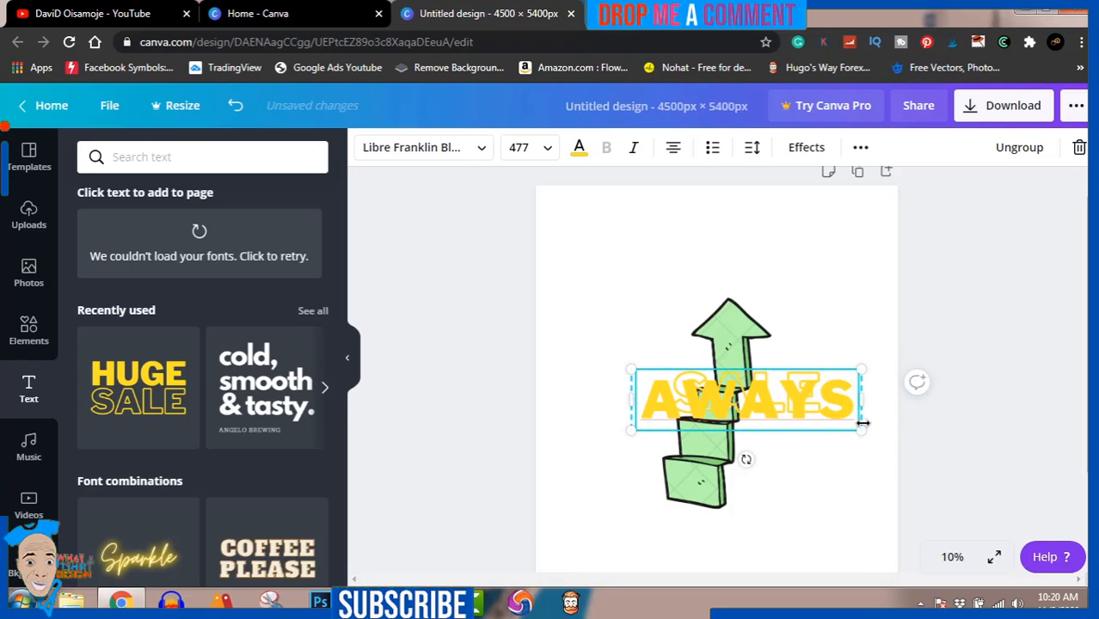
Ungroup the two text lines, move AWAYS above the outlined SALE text, and select SALE.
left_click(1006, 160)
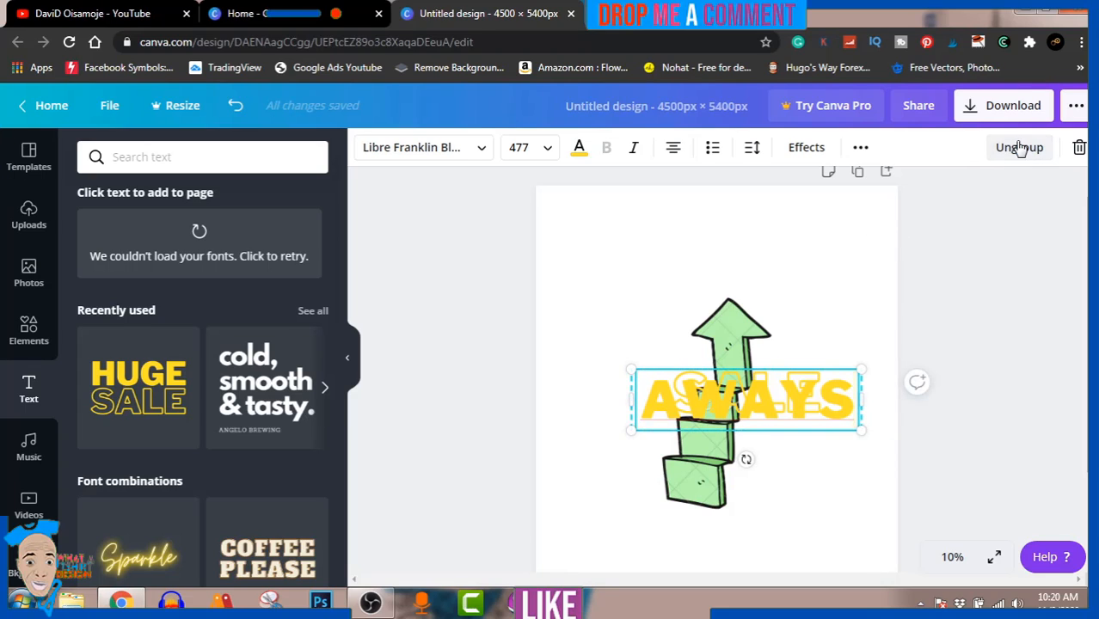
left_click(1016, 335)
left_click(794, 384)
left_click_drag(794, 383, 787, 321)
left_click(781, 404)
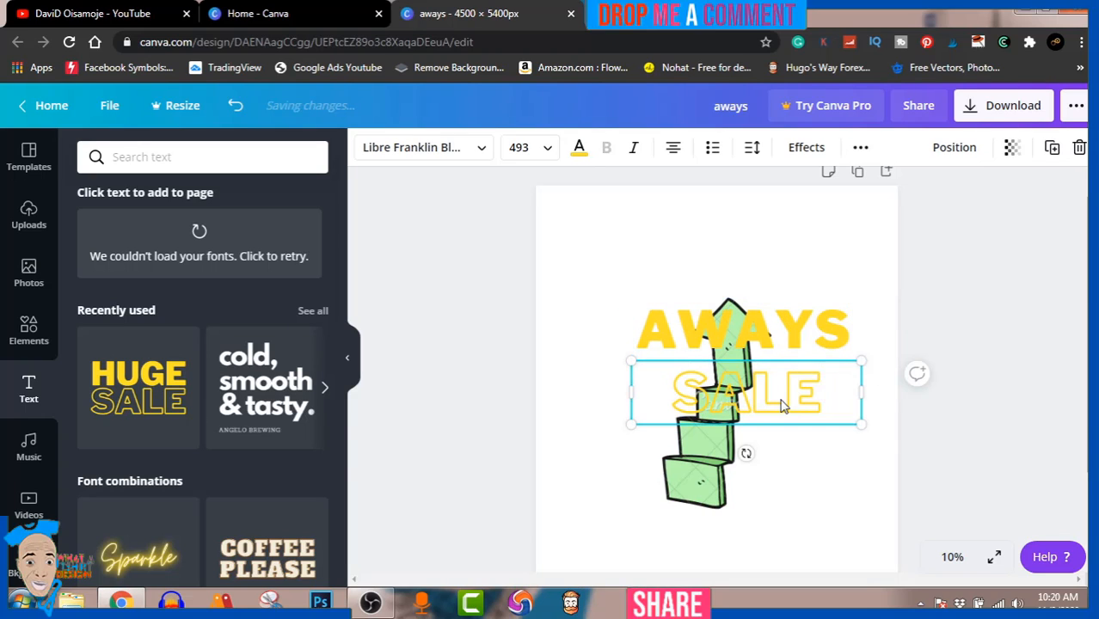
Delete the outlined SALE text and move AWAYS down and slightly left over the middle of the arrow.
key("Delete")
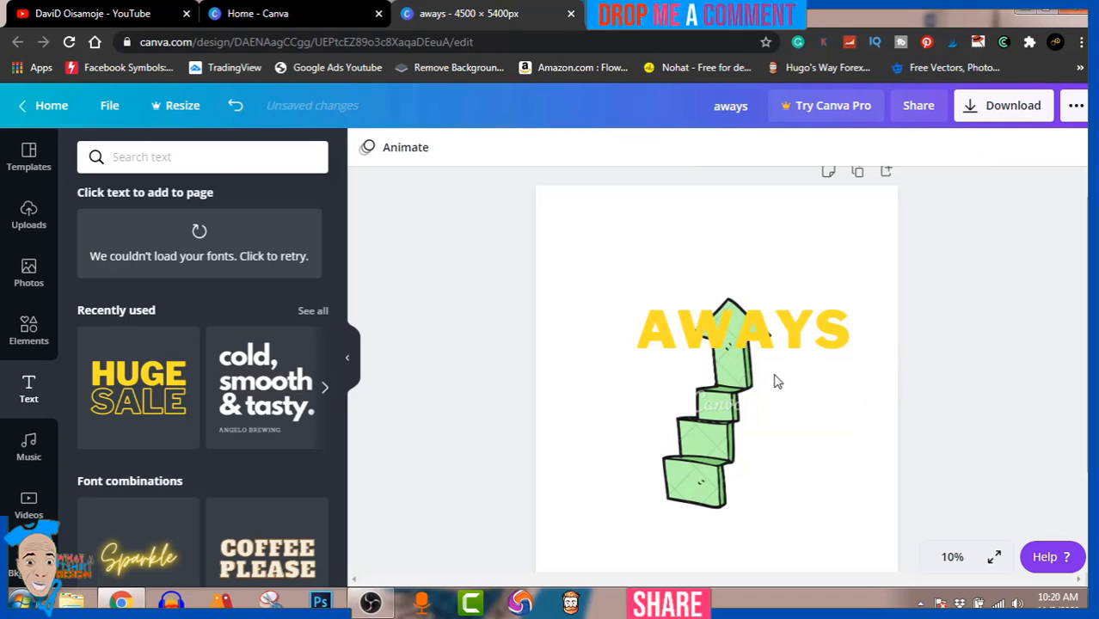
left_click_drag(761, 330, 740, 392)
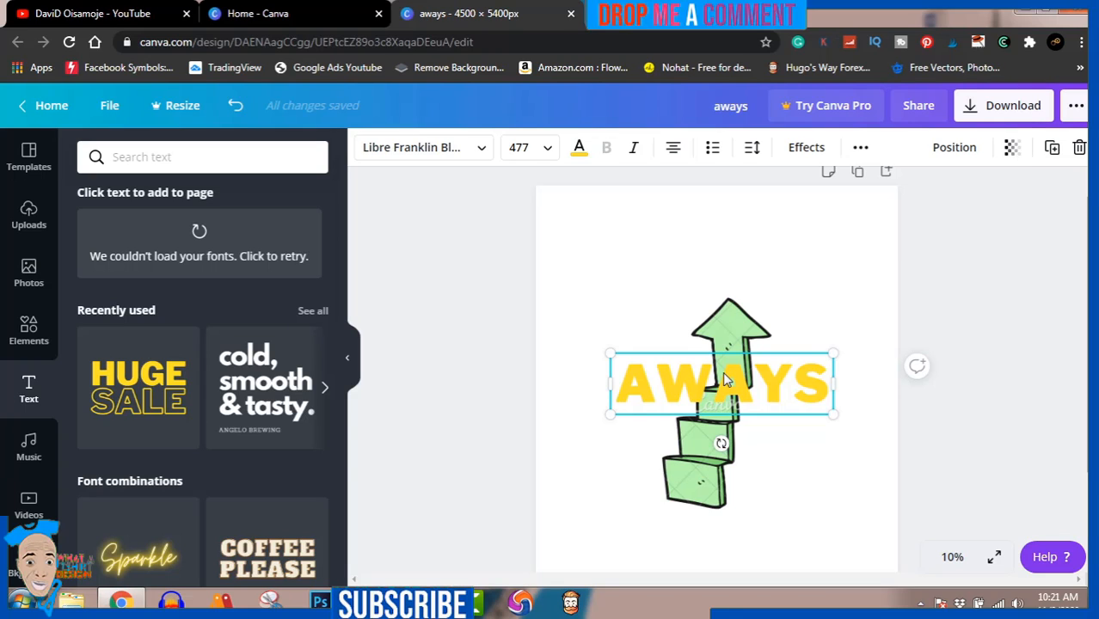
Duplicate the AWAYS text below itself, replace the copy's text with "A", and place it left of the arrow's steps.
left_click_drag(725, 379, 721, 437)
double_click(729, 440)
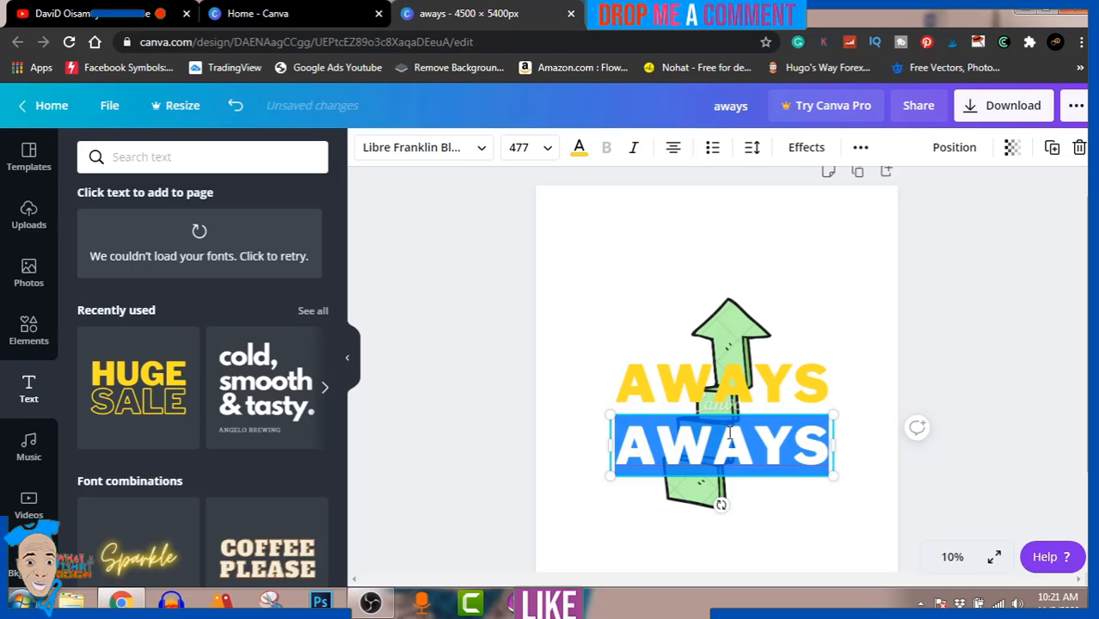
key("BackSpace")
type("A")
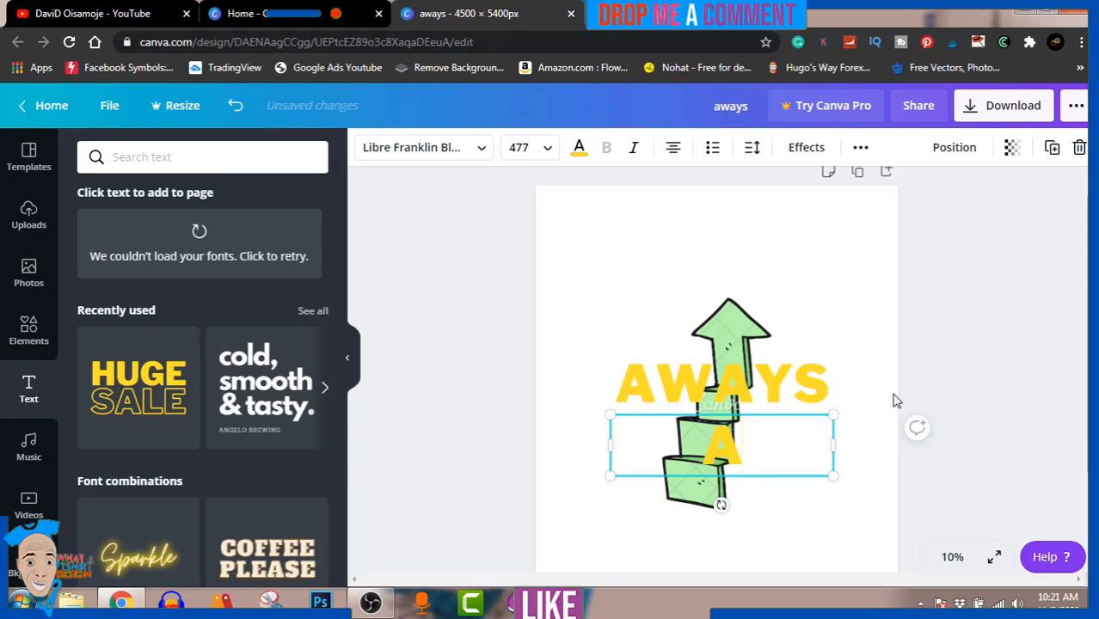
left_click(994, 331)
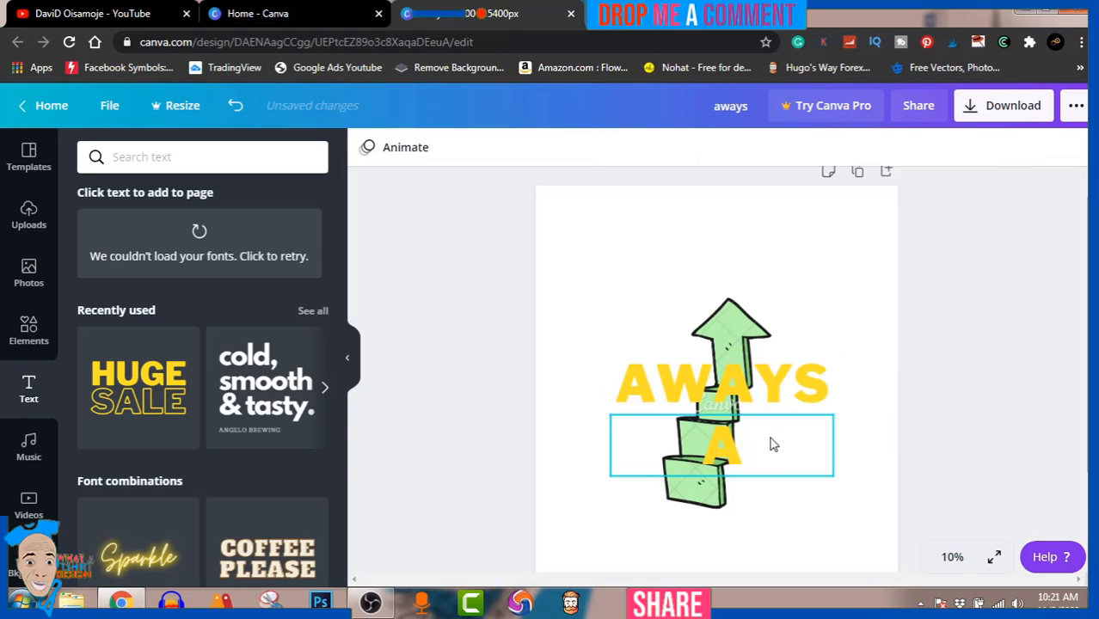
left_click(725, 455)
left_click_drag(725, 456, 652, 438)
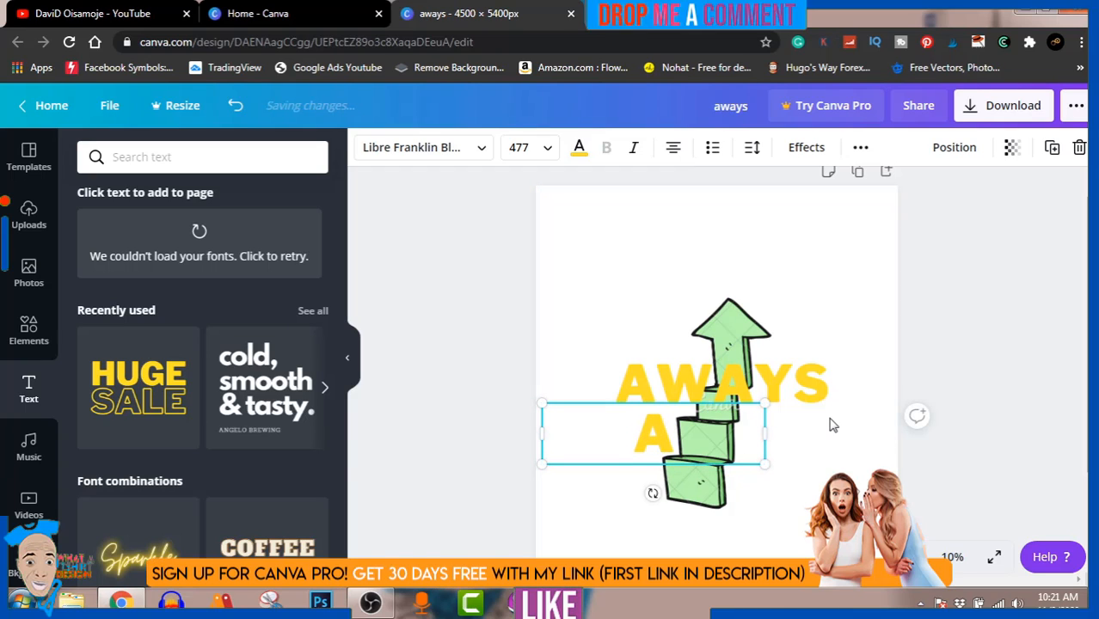
Duplicate the AWAYS text below itself again and replace the copy's text with "STEP".
left_click(791, 384)
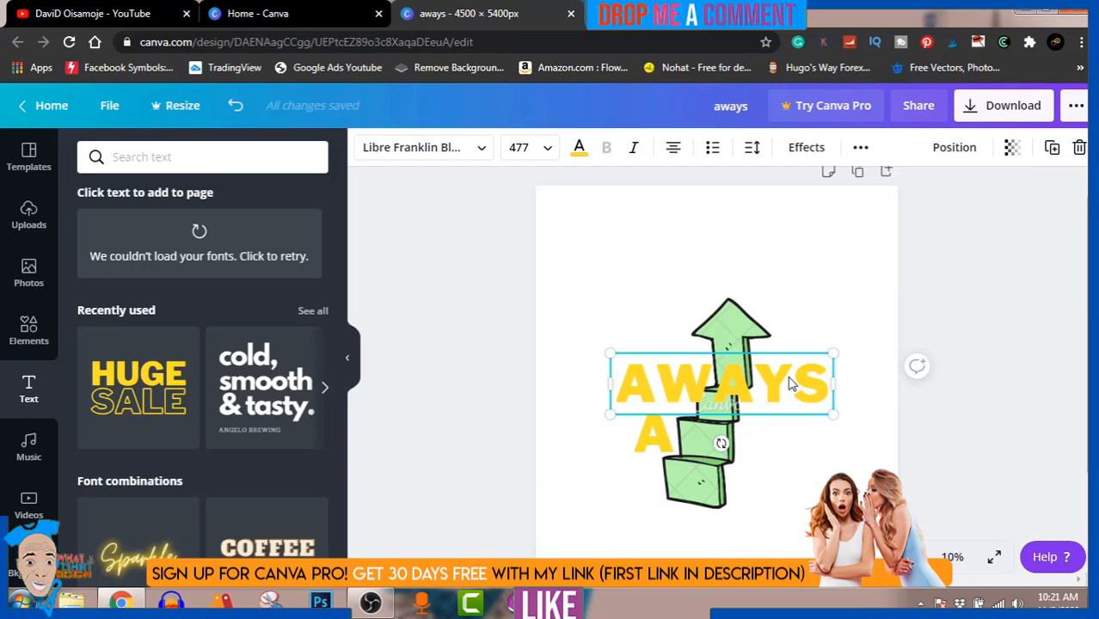
left_click_drag(792, 384, 791, 447)
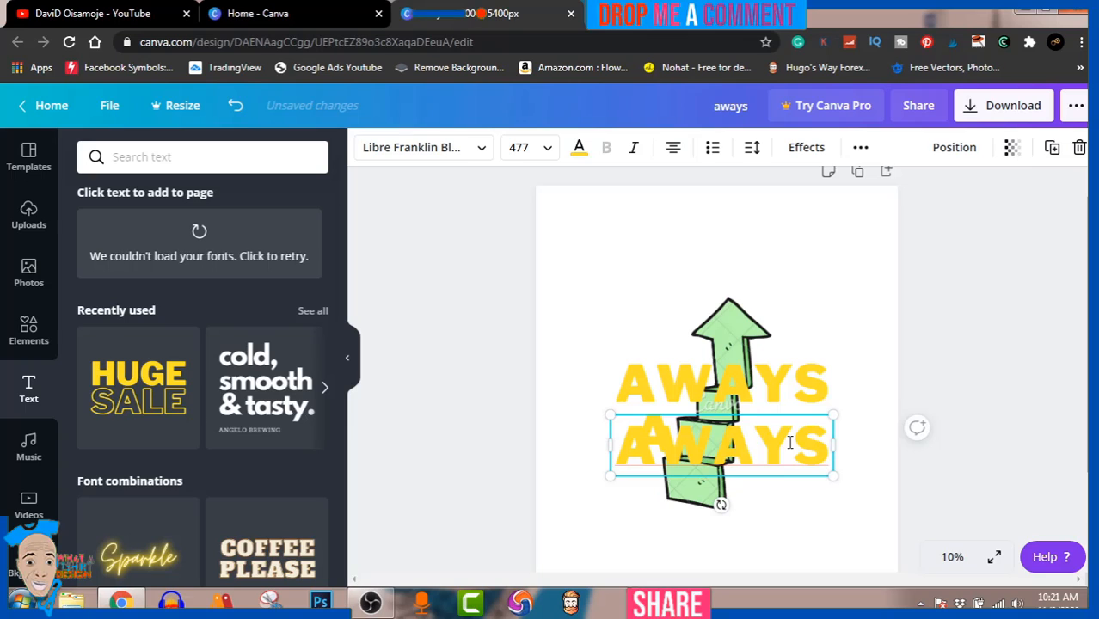
double_click(791, 447)
type("A STEP")
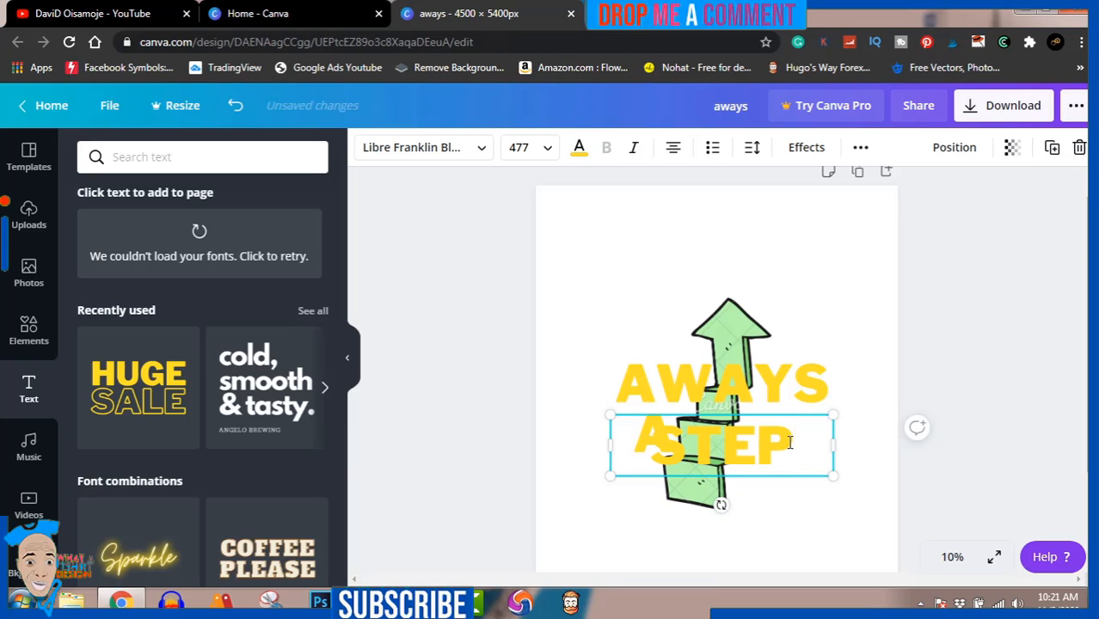
left_click(985, 342)
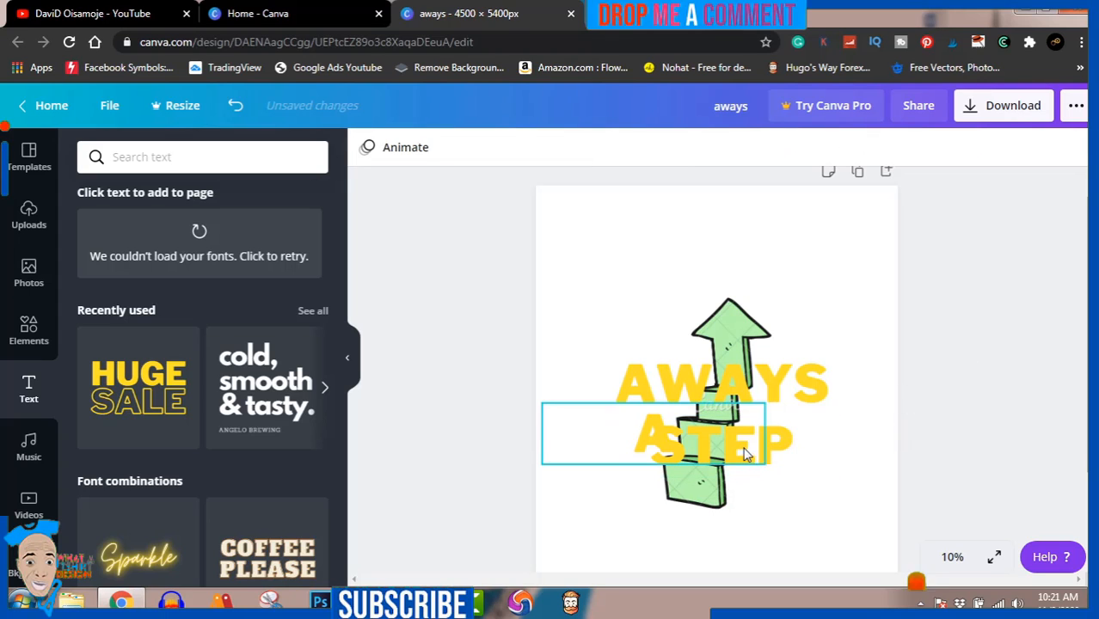
Move STEP right of the arrow, shrink it to about size 415, and align the letter A level with it left of the arrow.
left_click_drag(743, 445, 852, 436)
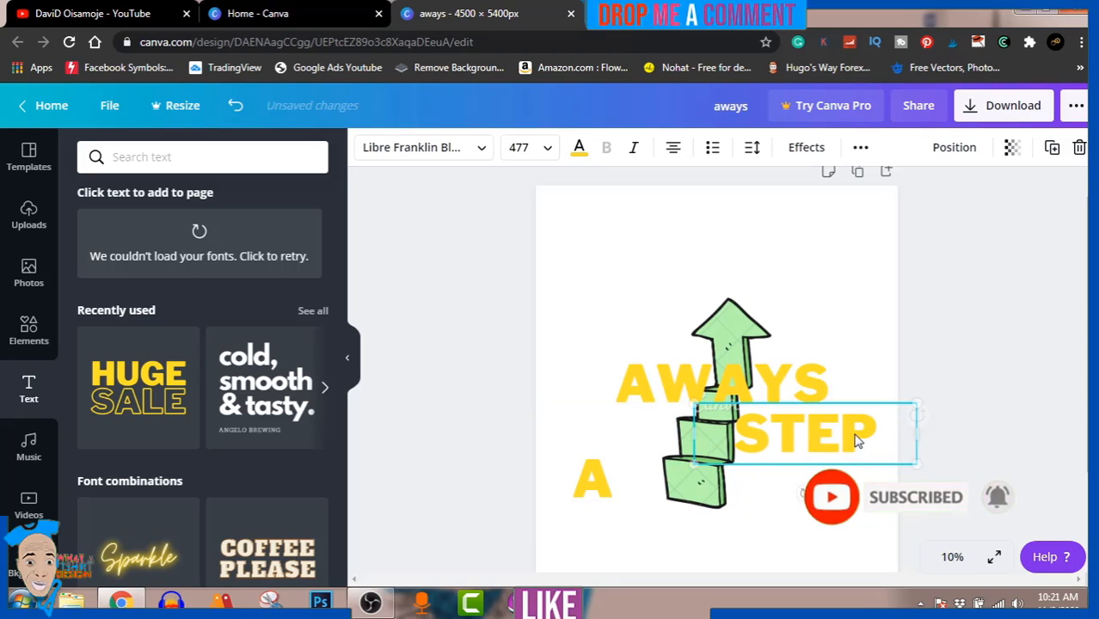
left_click_drag(914, 461, 871, 457)
left_click_drag(814, 430, 817, 429)
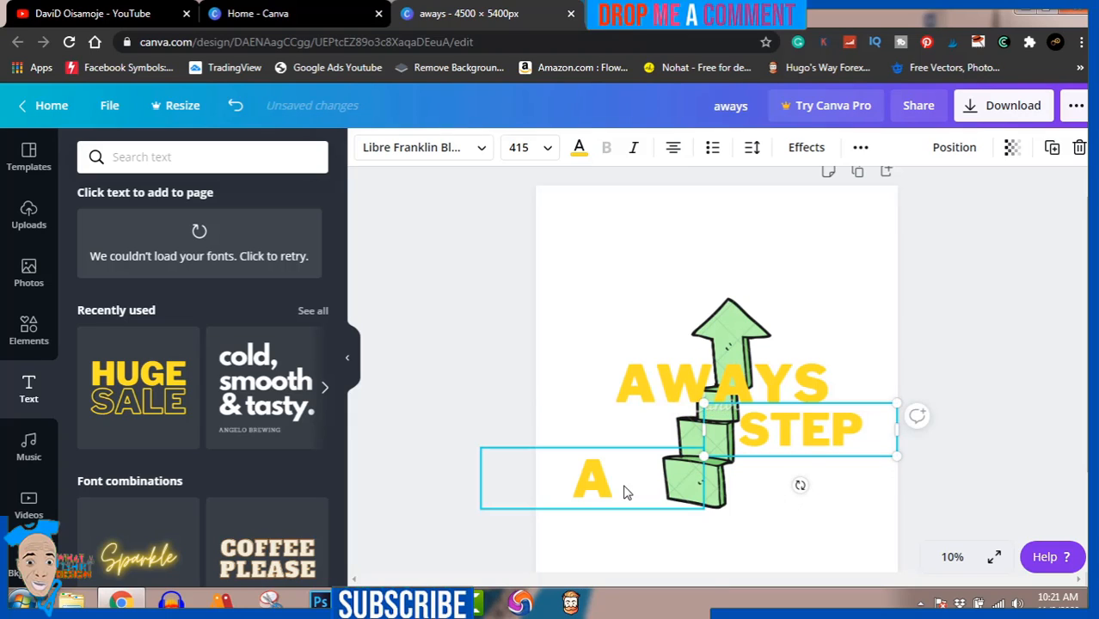
left_click_drag(599, 488, 660, 439)
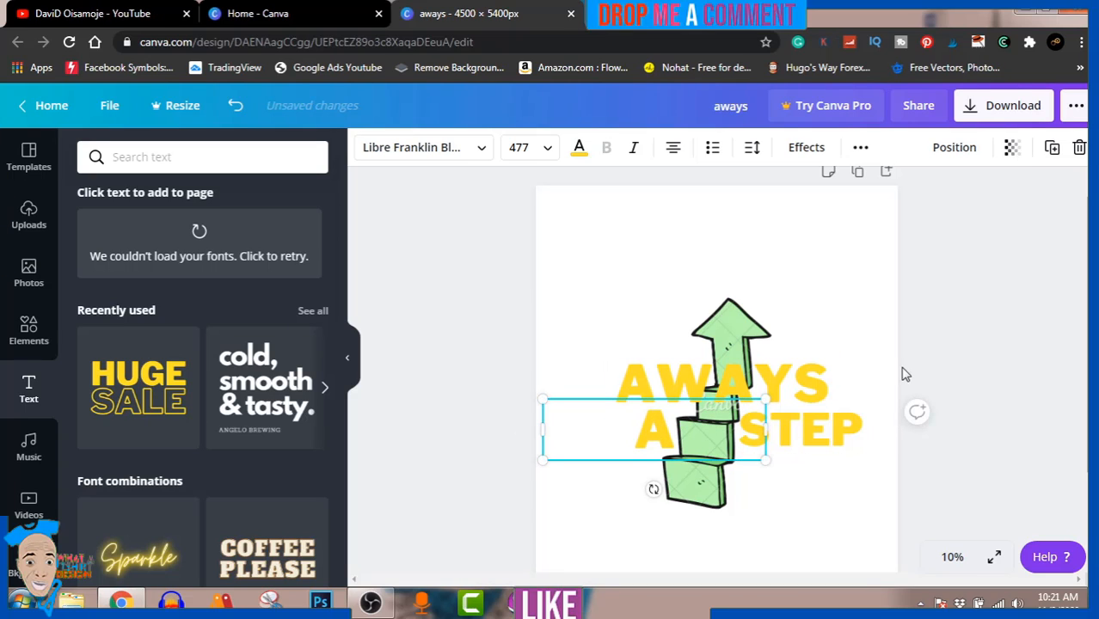
left_click(987, 355)
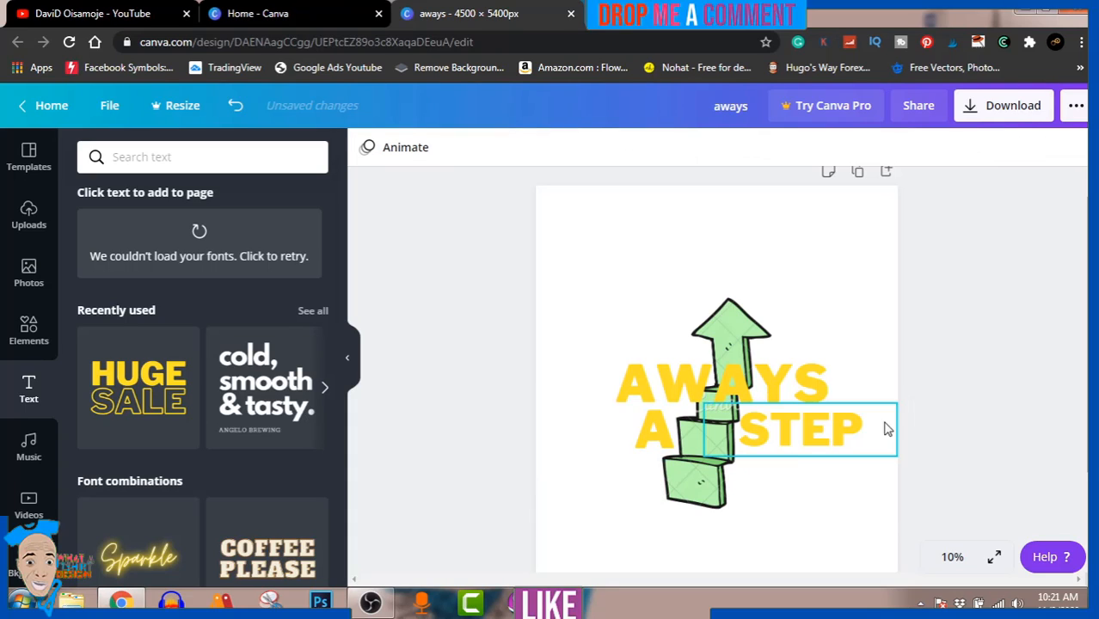
Duplicate the STEP text directly below itself and replace the copy's text with "AHEAD".
left_click(796, 442)
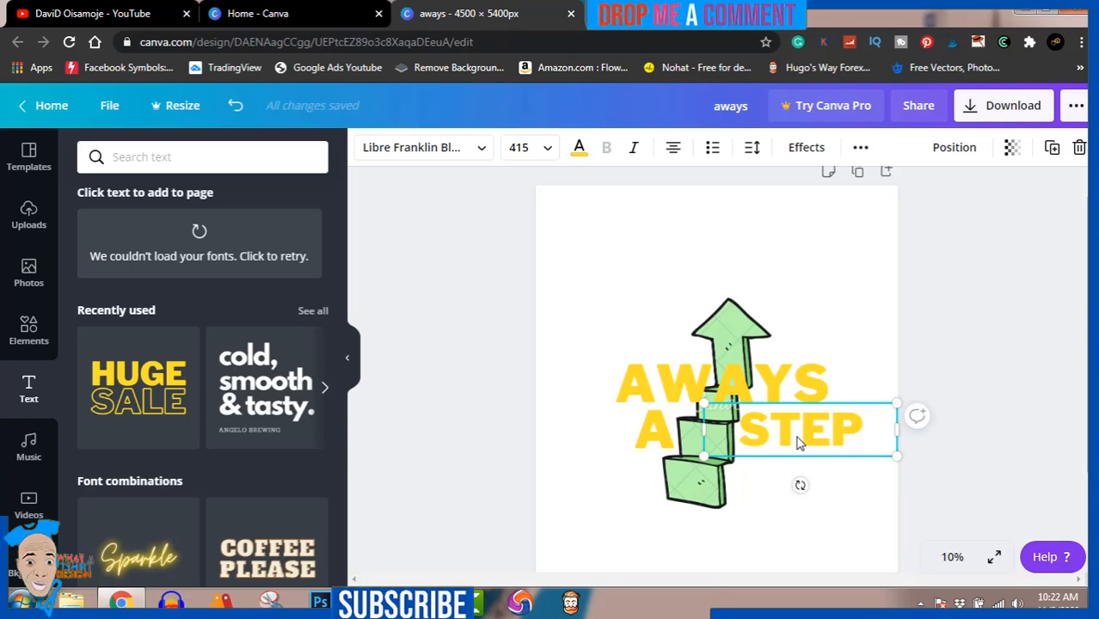
left_click_drag(797, 443, 795, 495)
double_click(795, 495)
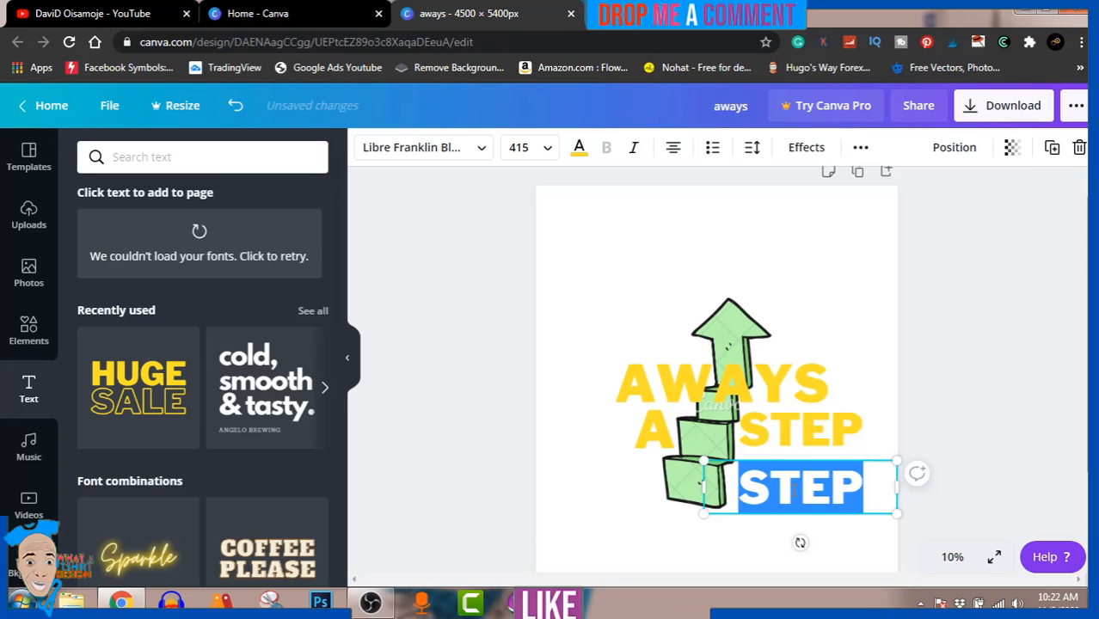
type("AH")
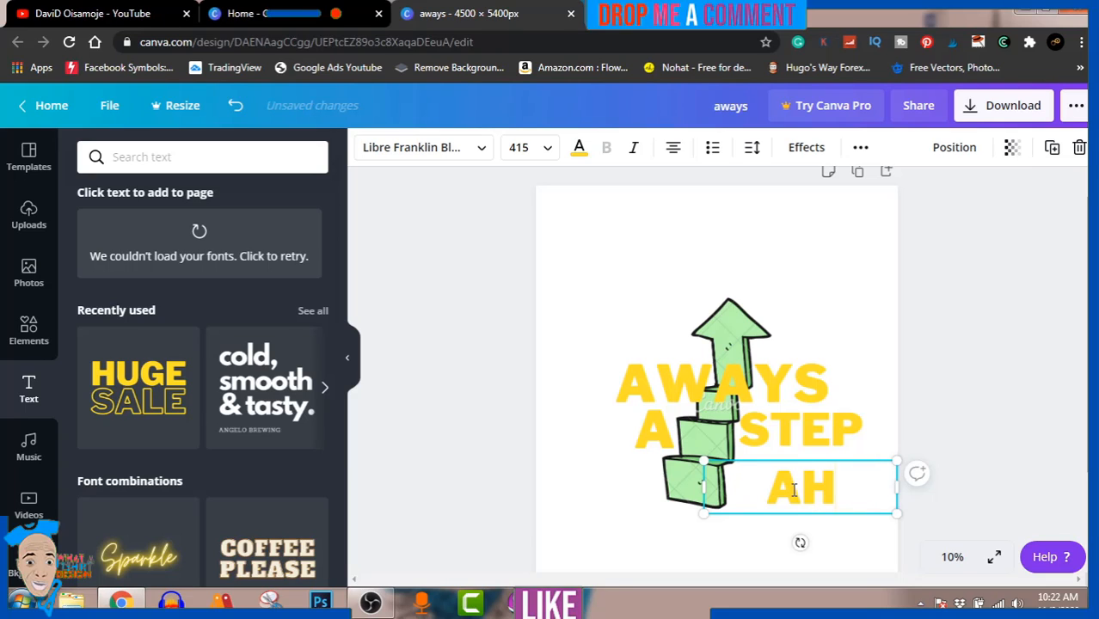
type("EAD")
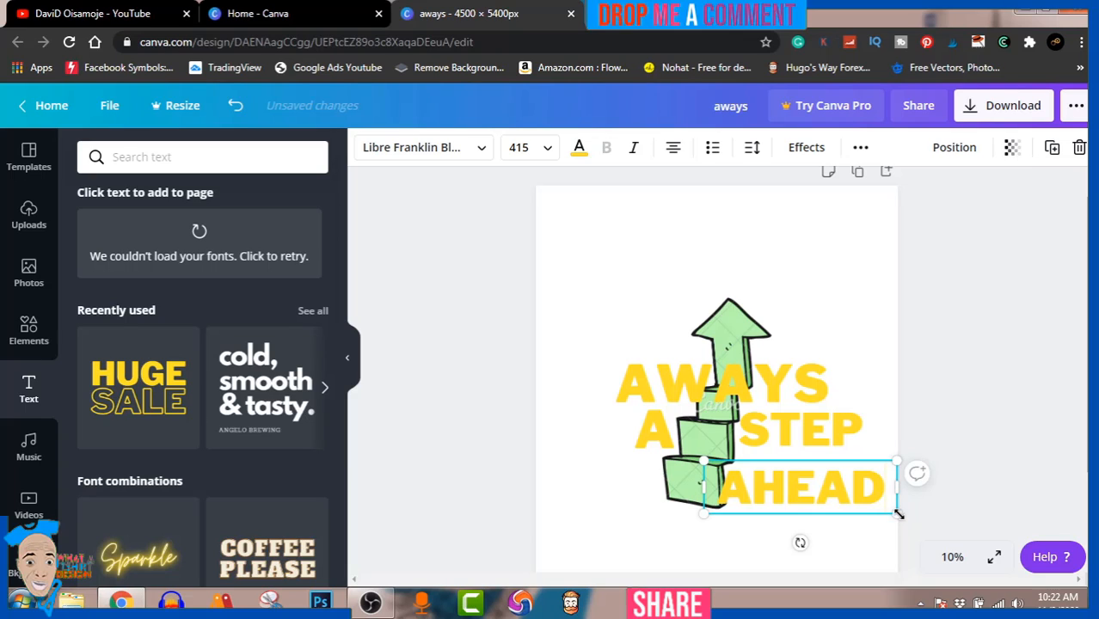
Shrink AHEAD to about size 350 and move it up close beneath STEP, right of the arrow.
left_click_drag(897, 514, 870, 500)
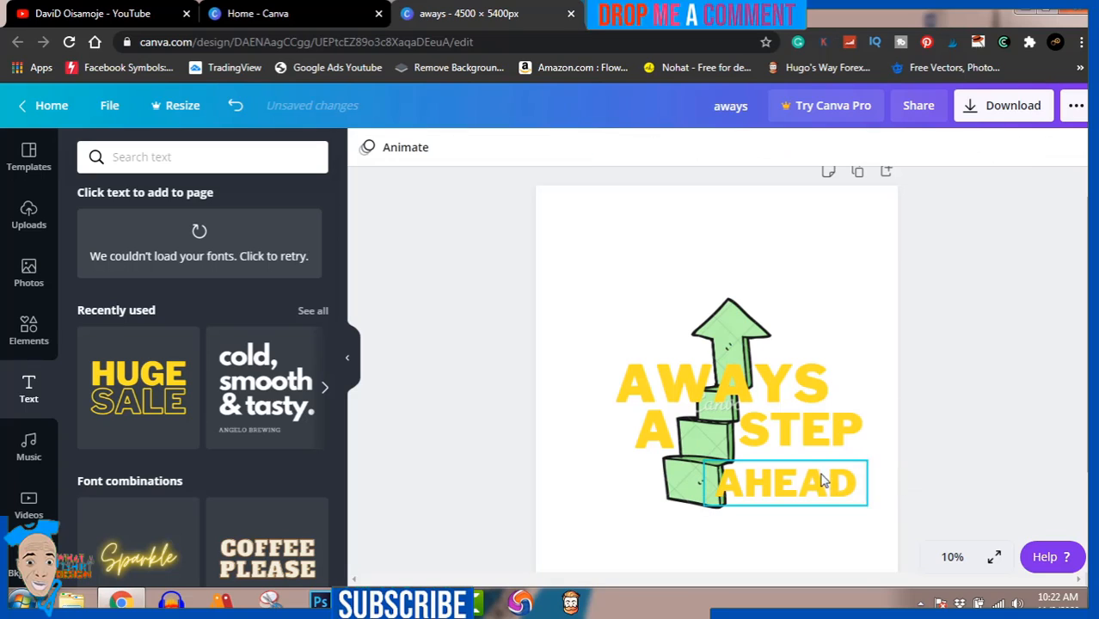
left_click_drag(821, 482, 835, 465)
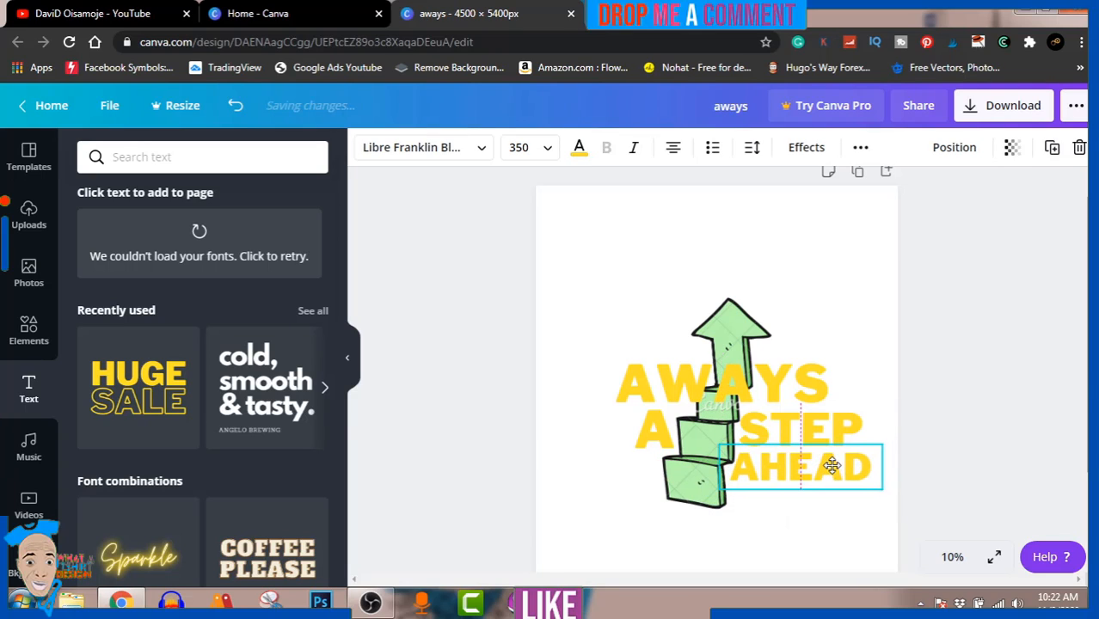
left_click(987, 375)
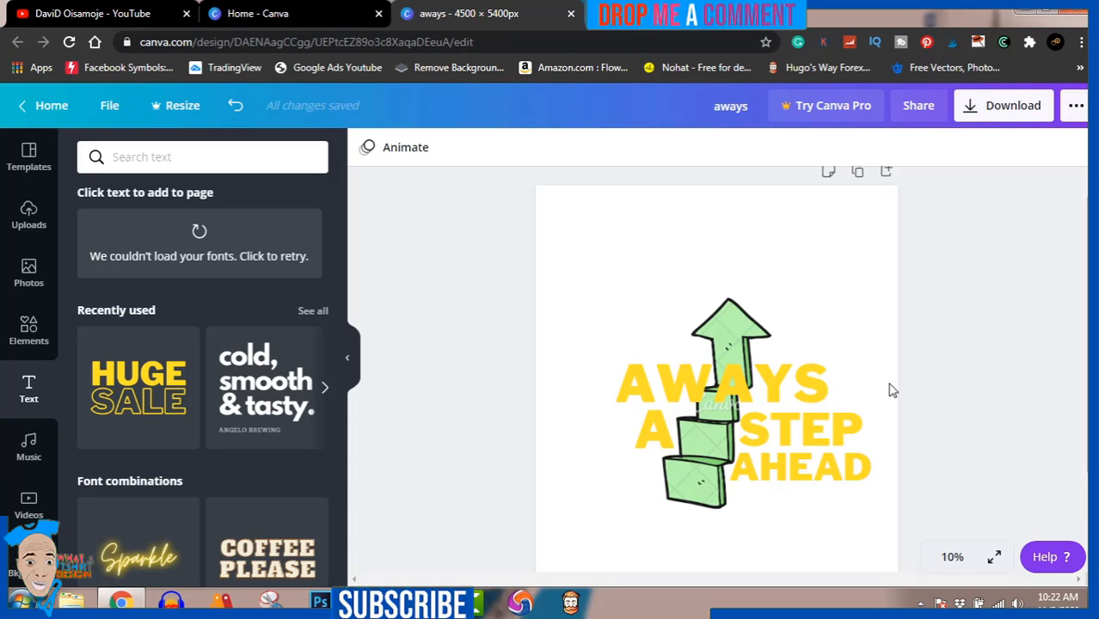
Move AWAYS slightly down and to the right so it sits tightly above A and STEP.
left_click(812, 386)
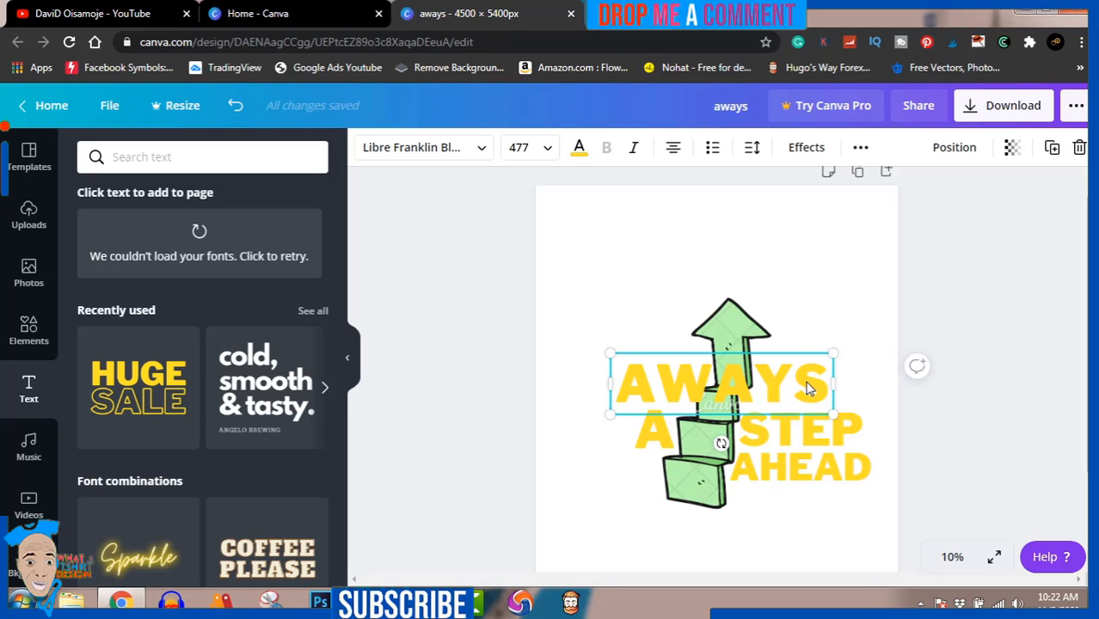
mouse_move(805, 381)
left_mouse_down()
mouse_move(838, 388)
mouse_move(824, 389)
left_mouse_up()
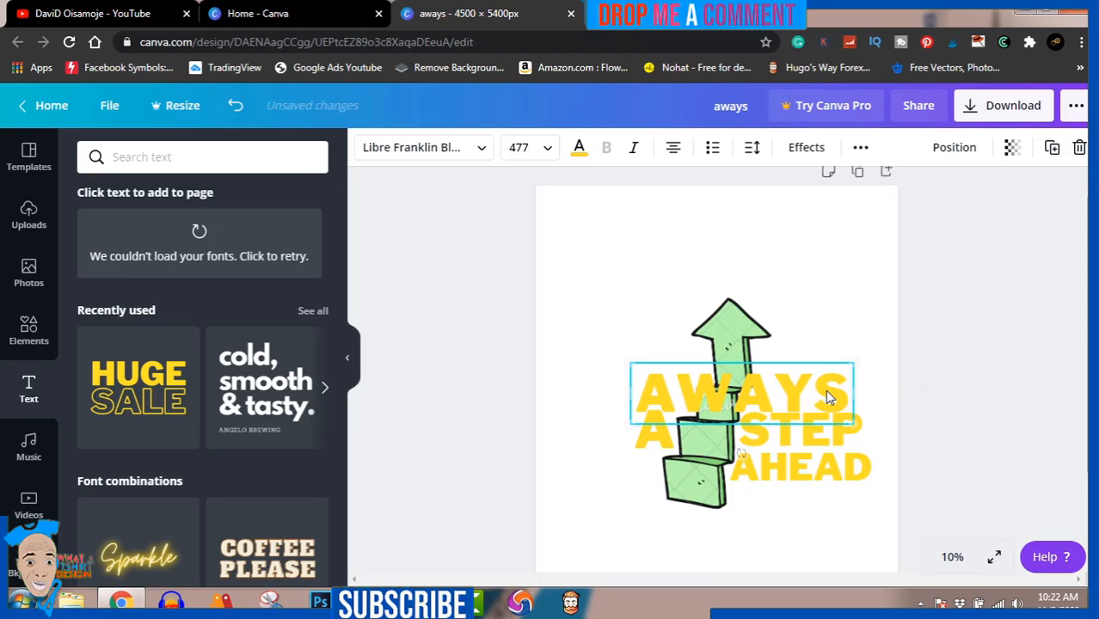
left_click(1035, 318)
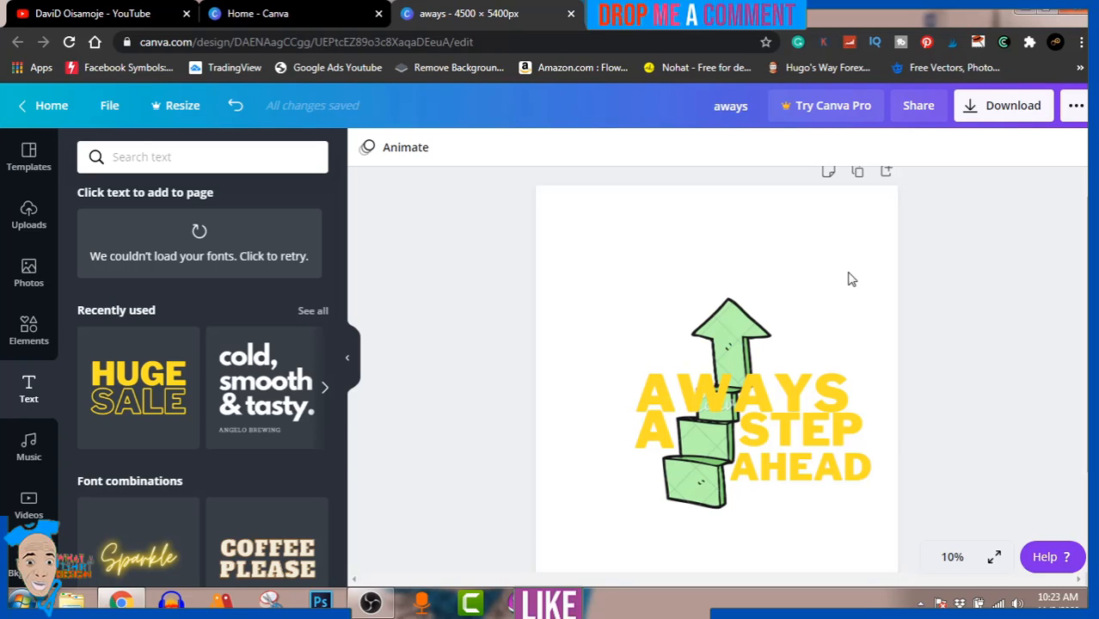
Try to download the design as a free watermarked PNG draft and dismiss the upgrade offer.
left_click(1026, 107)
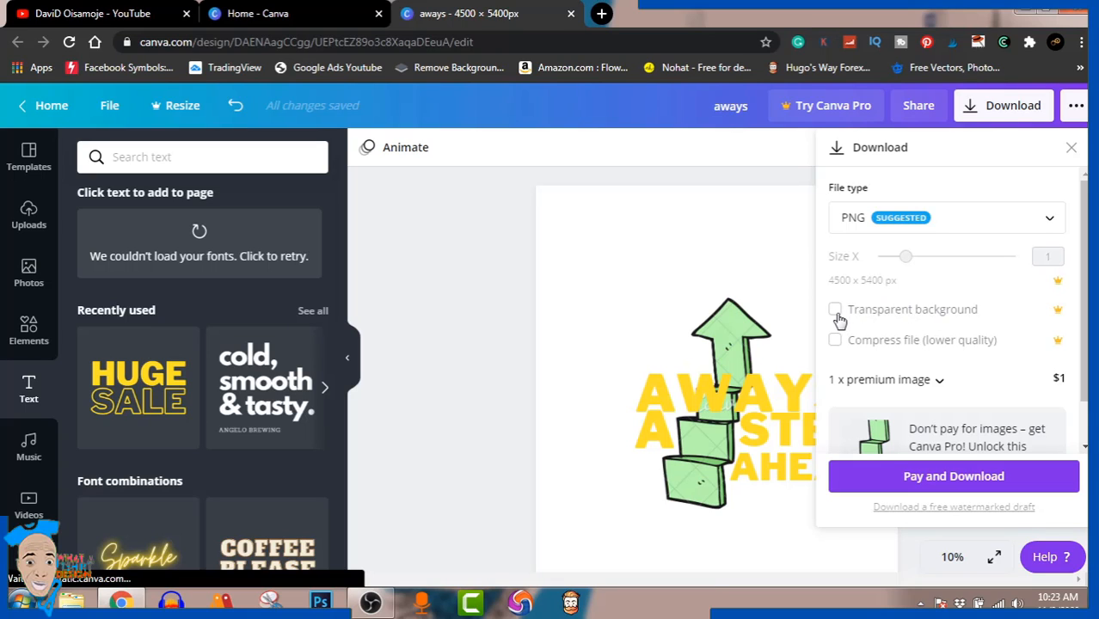
left_click(922, 507)
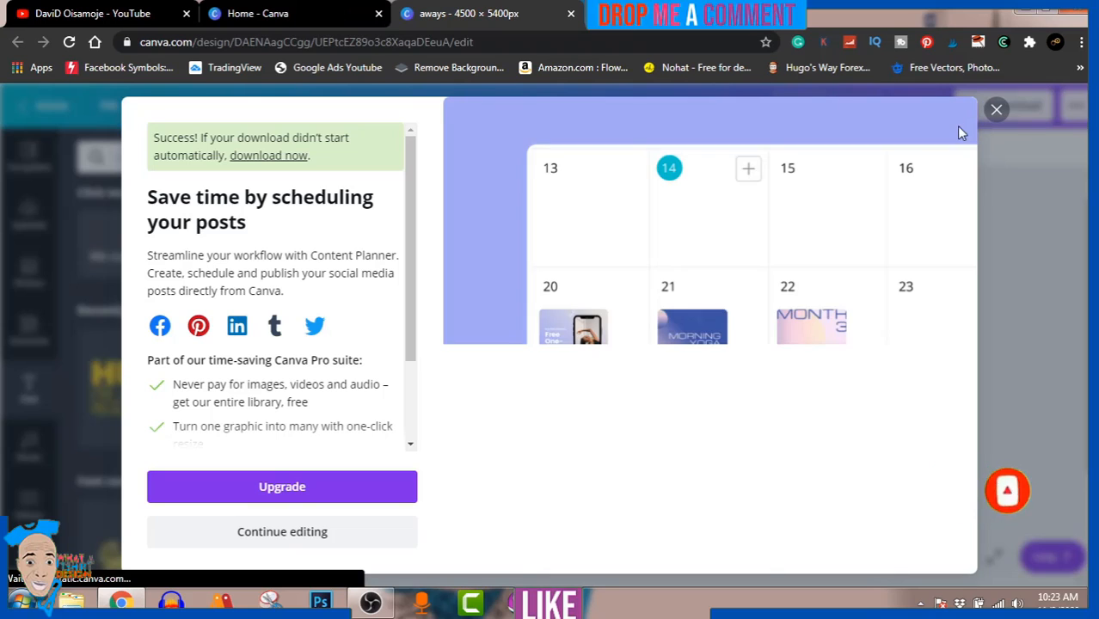
left_click(996, 111)
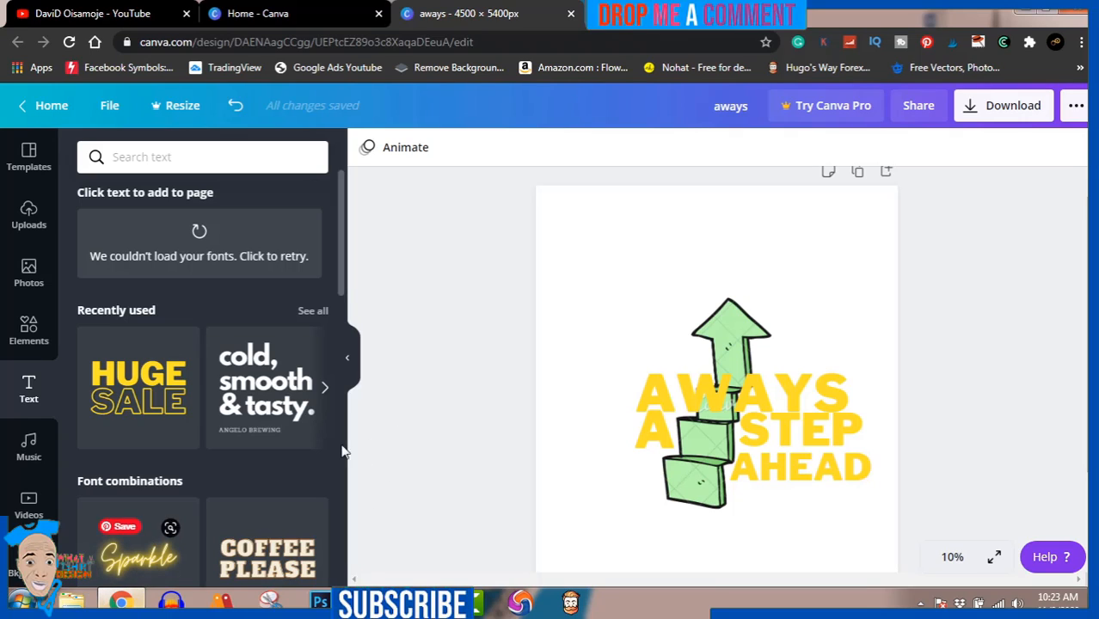
Download the free watermarked PNG draft of the design again and close the post-scheduling promotion.
left_click(1002, 118)
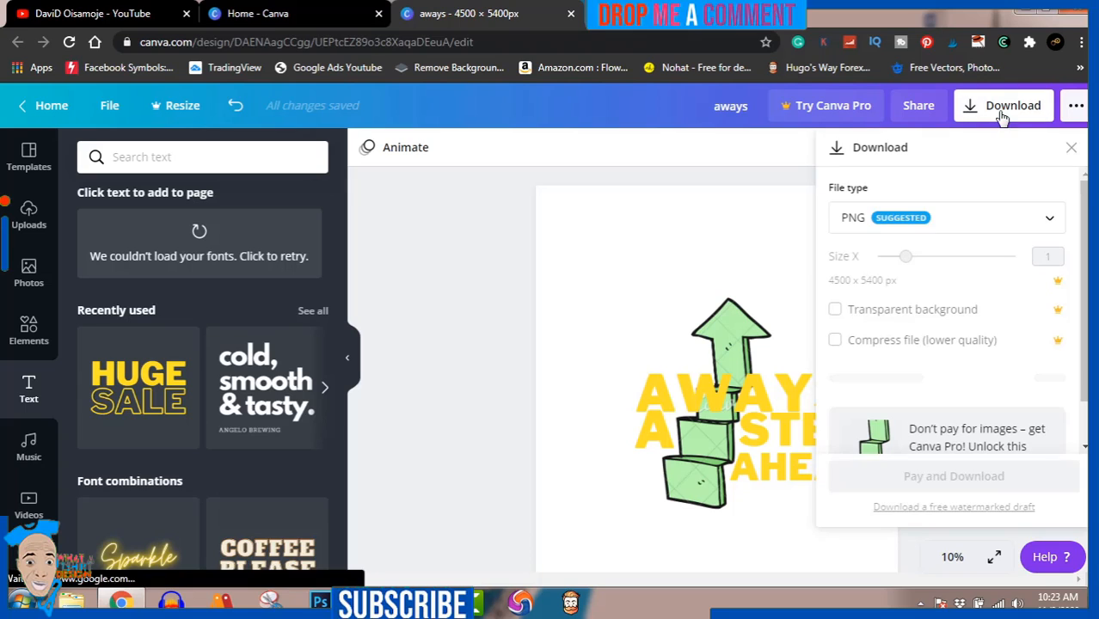
left_click(978, 507)
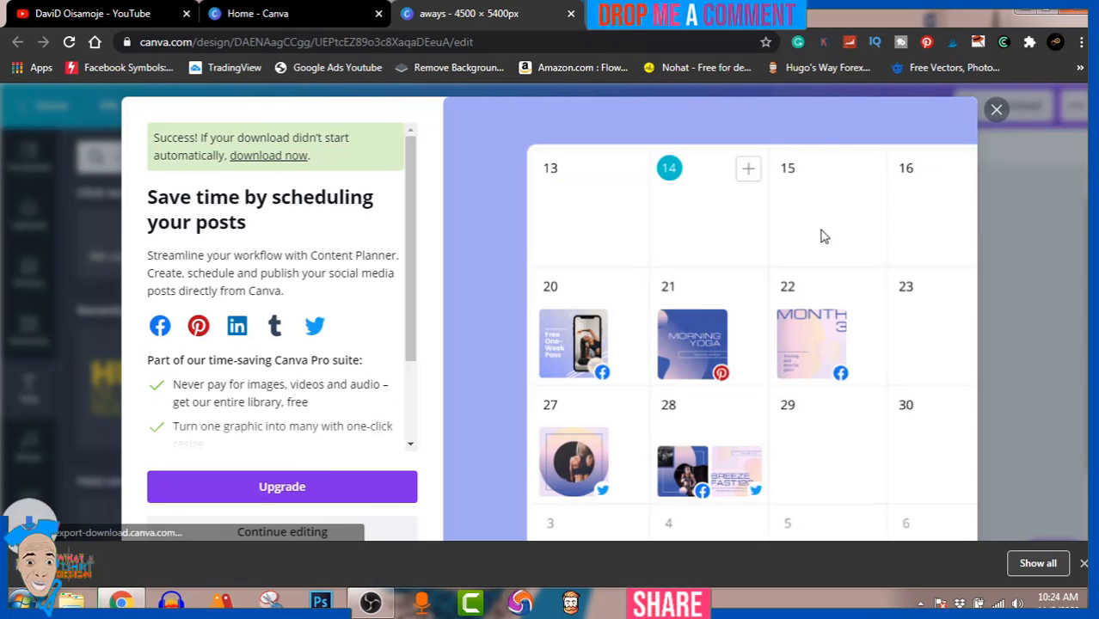
left_click(994, 110)
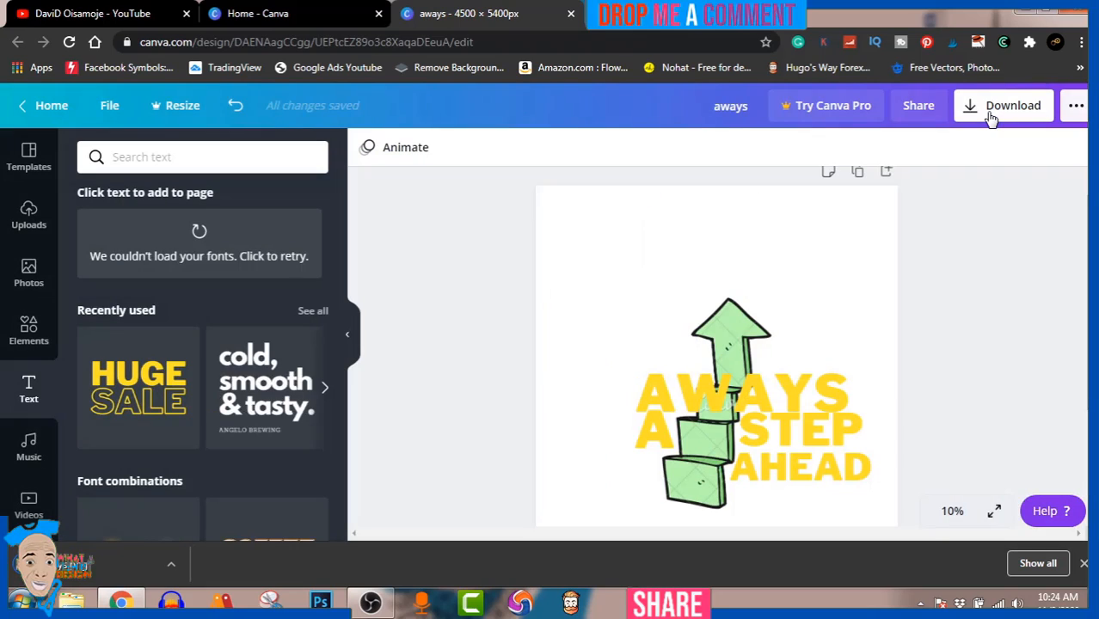
Show the downloaded file in its folder, open the aways image to check it, and close the viewer.
left_click(170, 565)
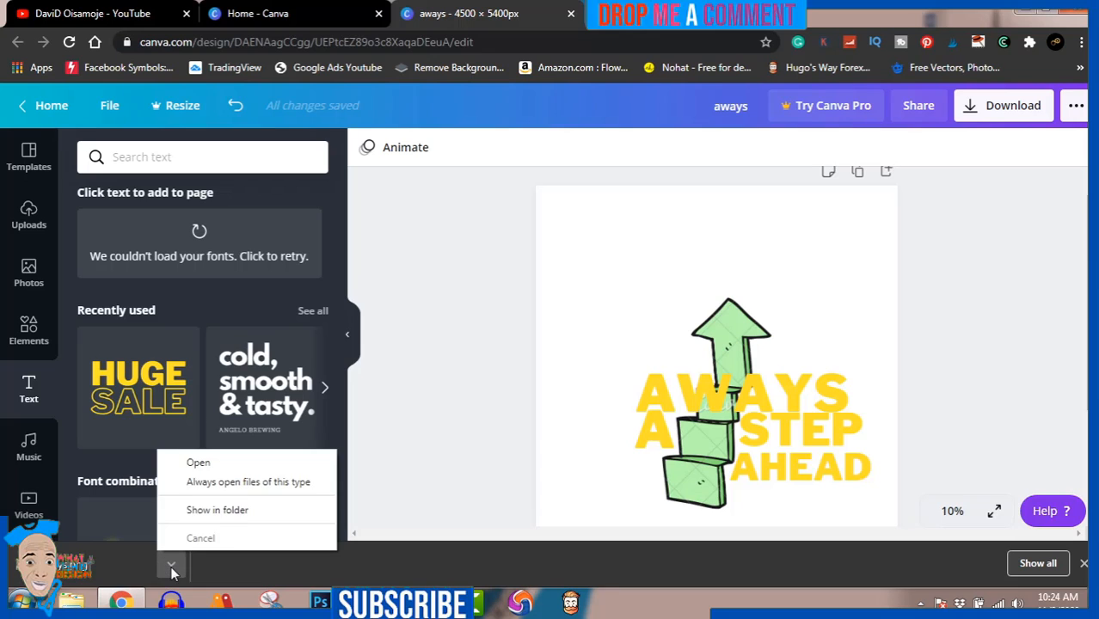
left_click(240, 516)
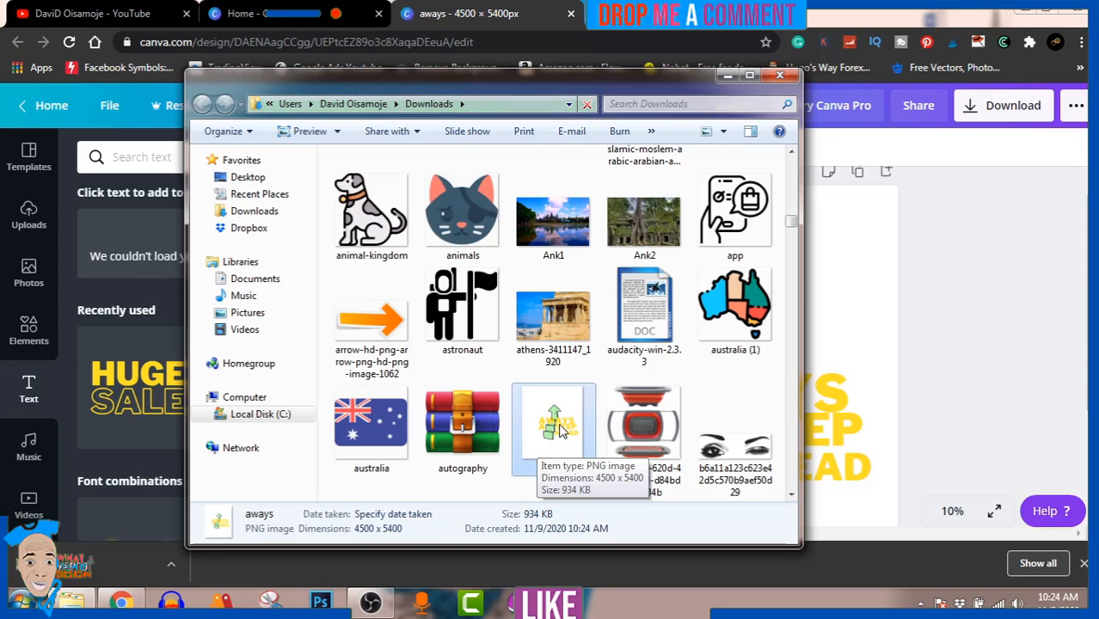
double_click(556, 425)
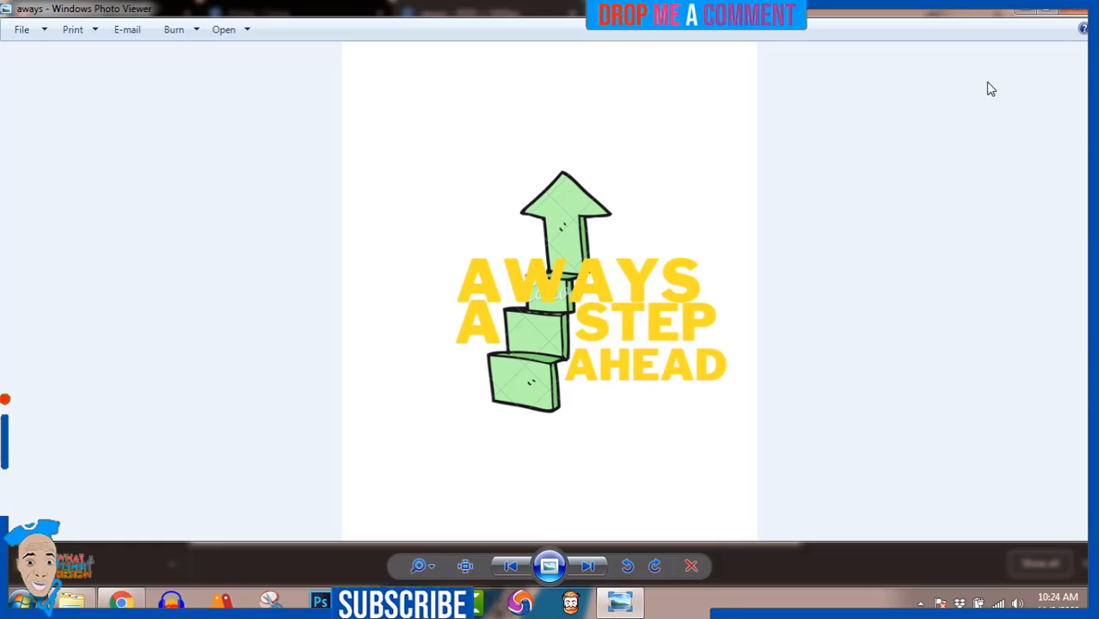
left_click(1079, 9)
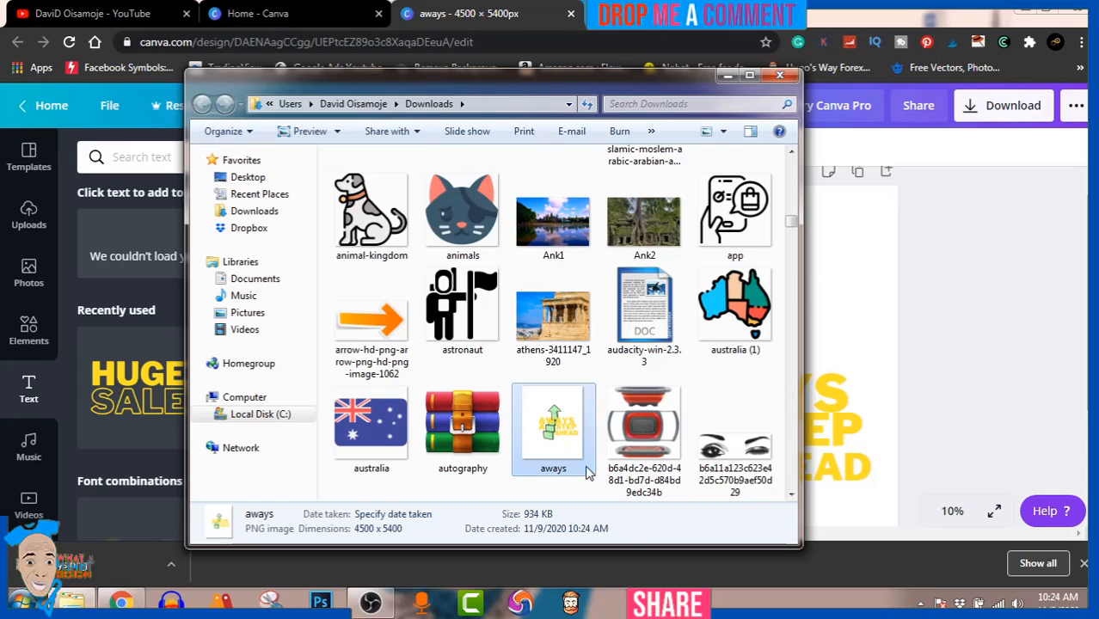
left_click(368, 604)
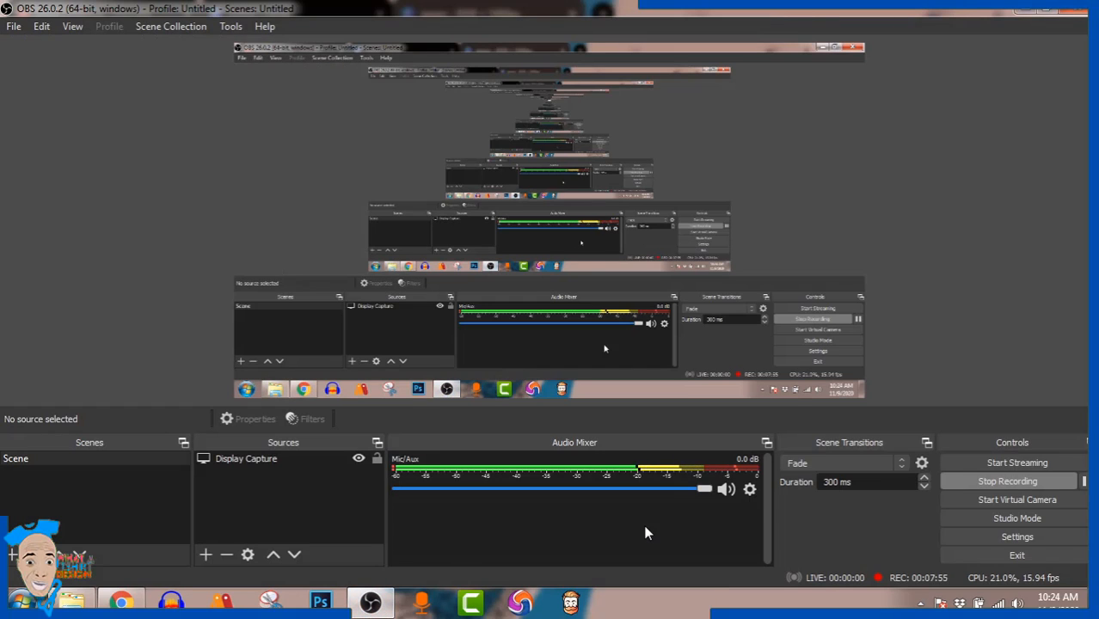